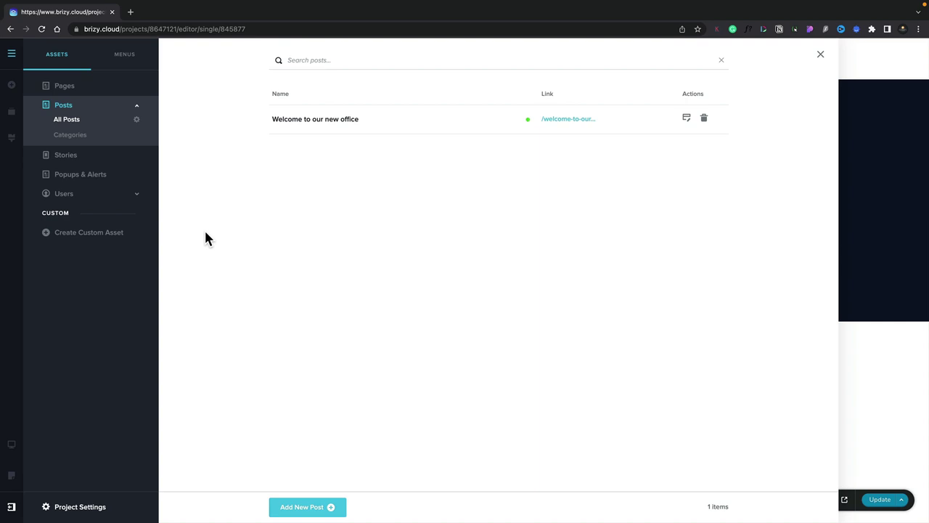
# Open the post's page layout and scroll past the office photo and body text, back to the hero.
pyautogui.click(687, 118)
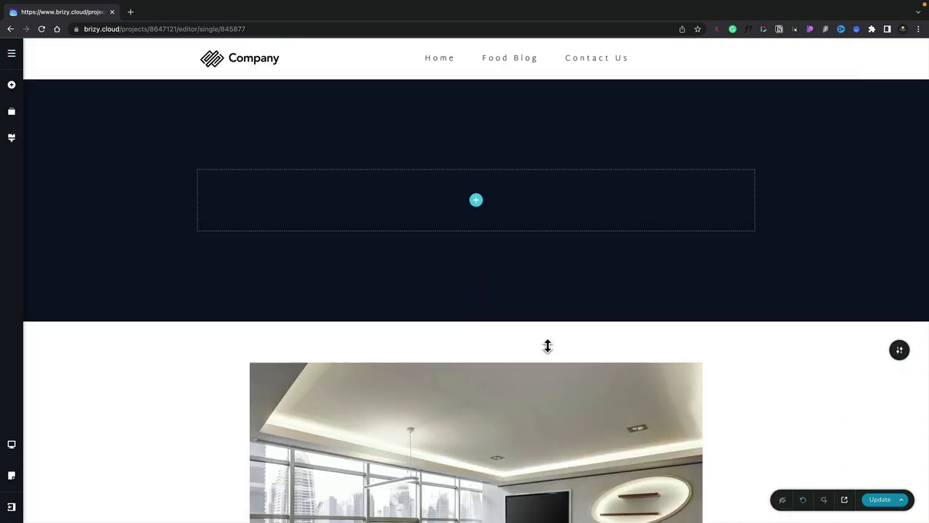
pyautogui.scroll(-5, 547, 346)
pyautogui.scroll(-4, 547, 351)
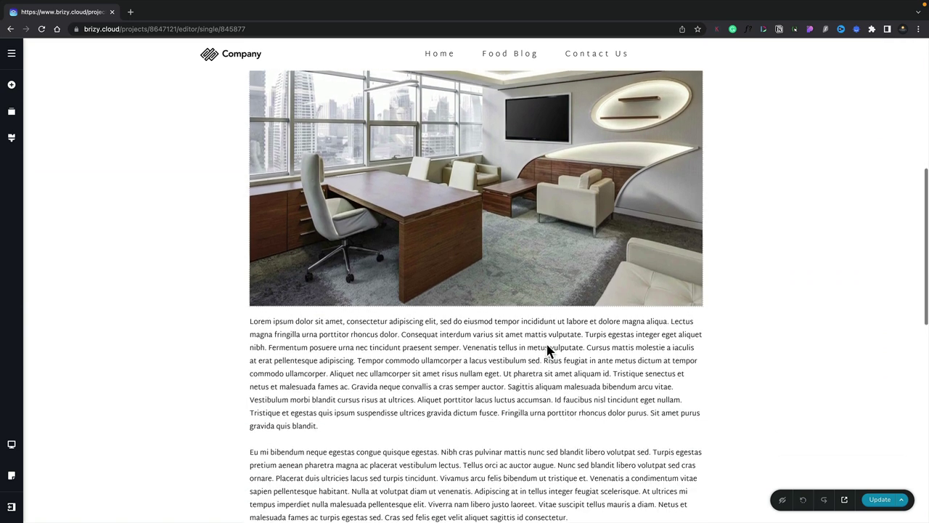
pyautogui.scroll(2, 548, 350)
pyautogui.scroll(6, 548, 350)
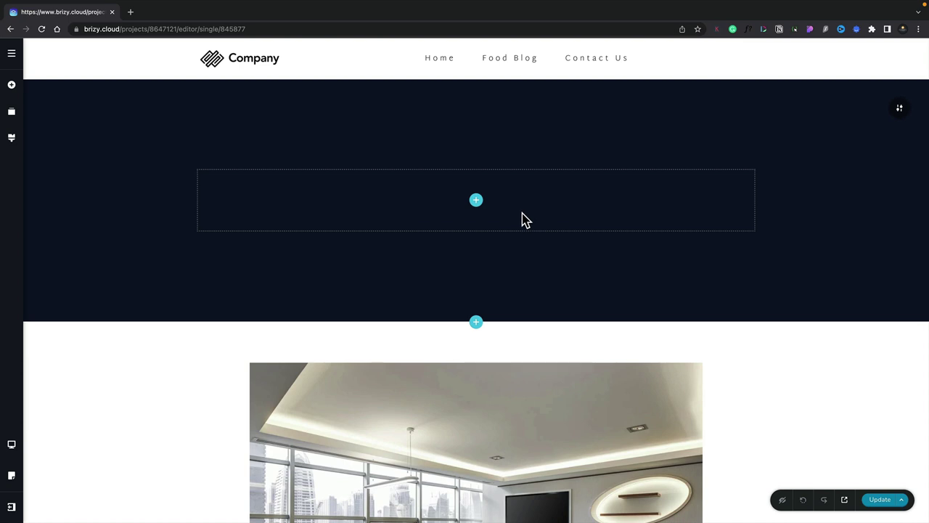
# Drop a dynamic Title element into the dark hero, showing 'Welcome to our new office'.
pyautogui.click(477, 203)
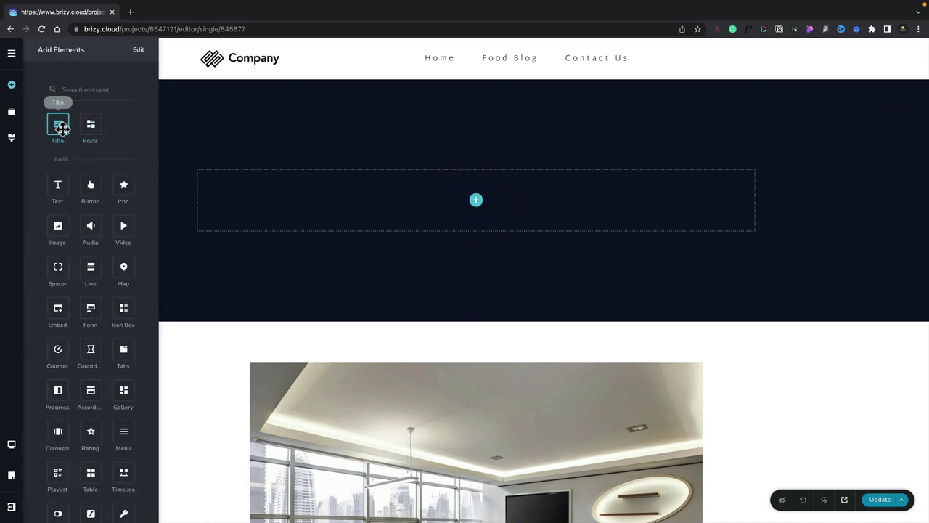
pyautogui.moveTo(58, 122); pyautogui.dragTo(456, 210)
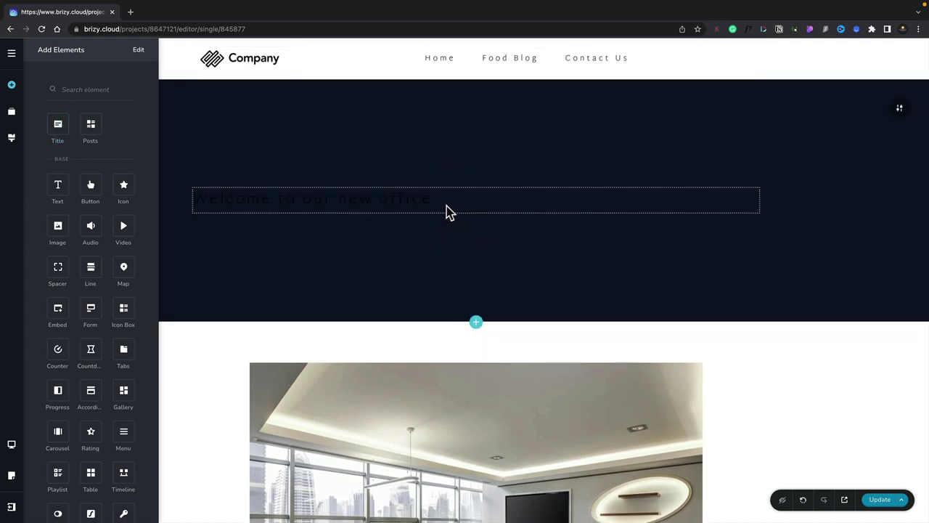
# Format the hero title as Heading 1, coloured white and centre-aligned.
pyautogui.click(405, 205)
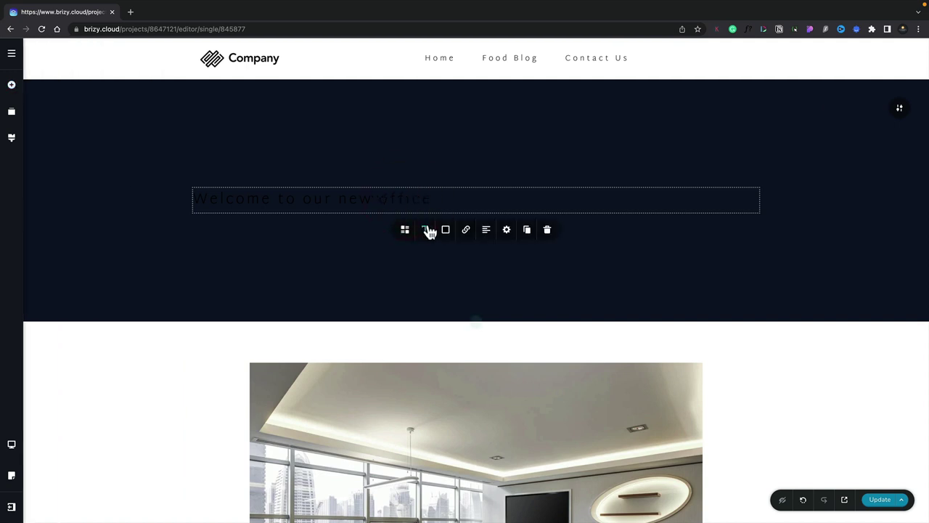
pyautogui.click(428, 229)
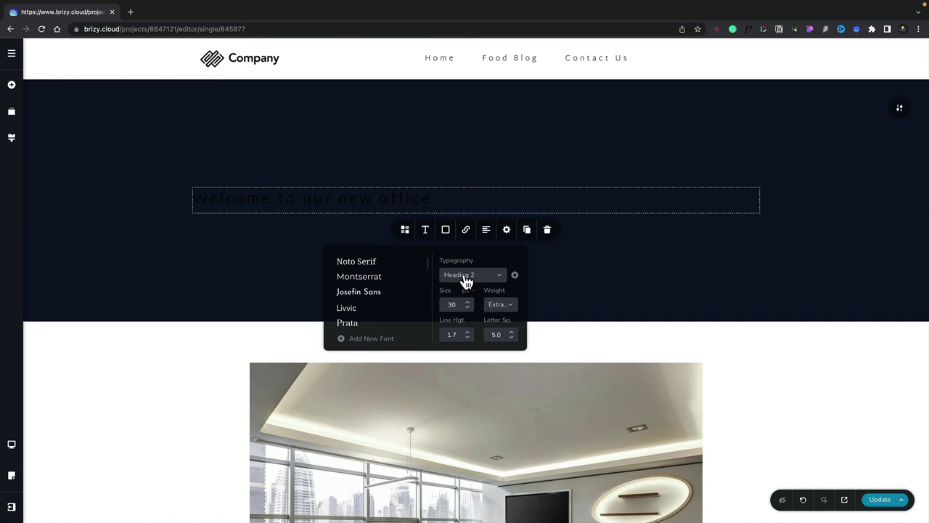
pyautogui.click(465, 276)
pyautogui.click(459, 349)
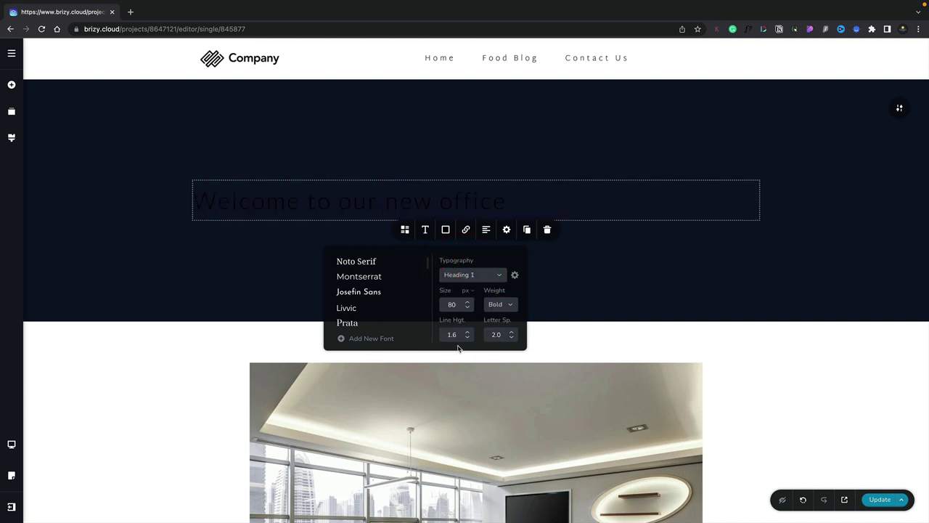
pyautogui.click(446, 229)
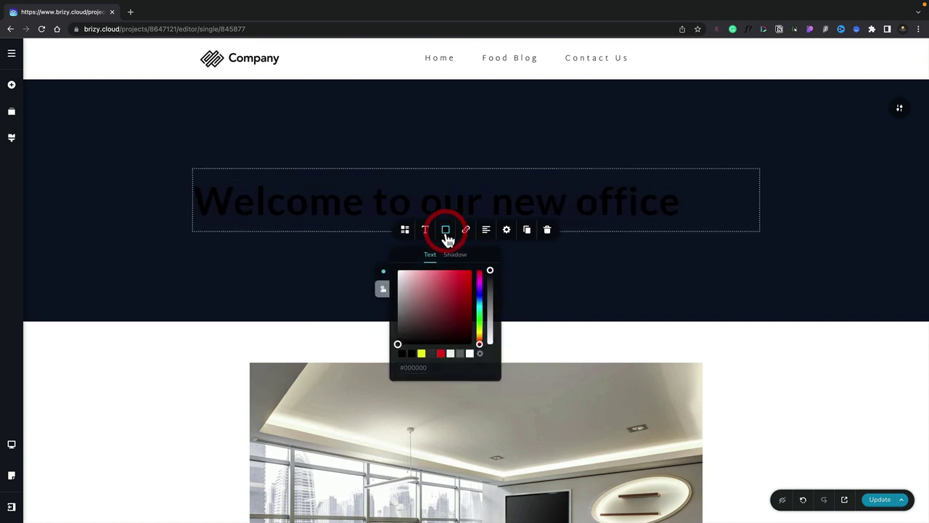
pyautogui.click(470, 355)
pyautogui.click(487, 231)
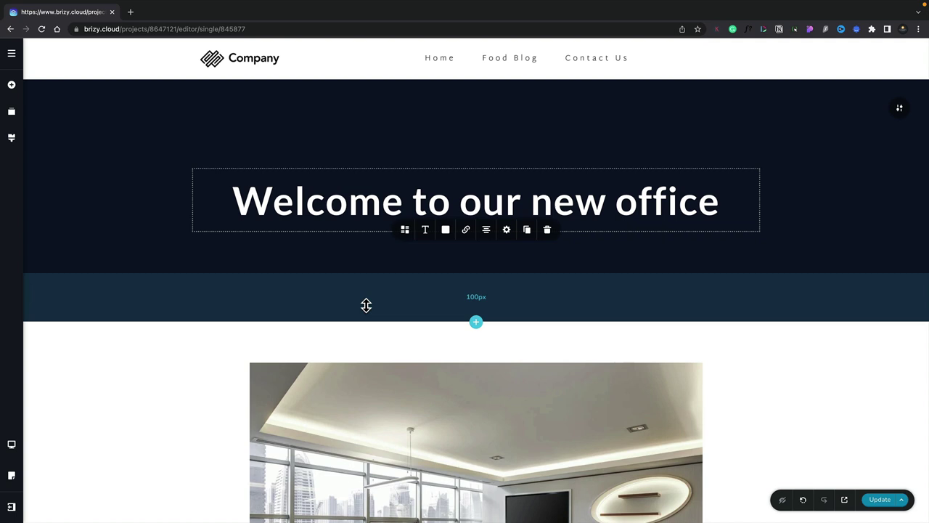
# Save the layout, then rename the post to 'Welcome to our new office space' in All Posts.
pyautogui.click(881, 507)
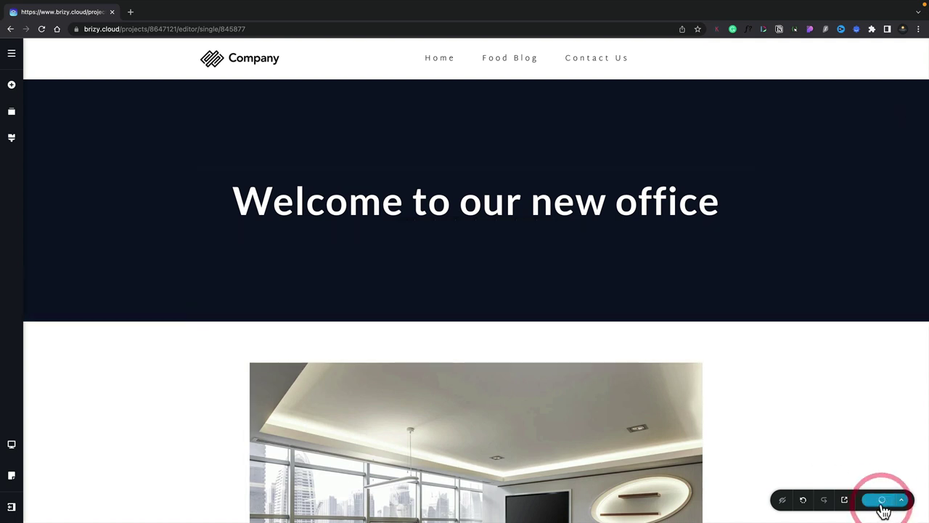
pyautogui.click(12, 57)
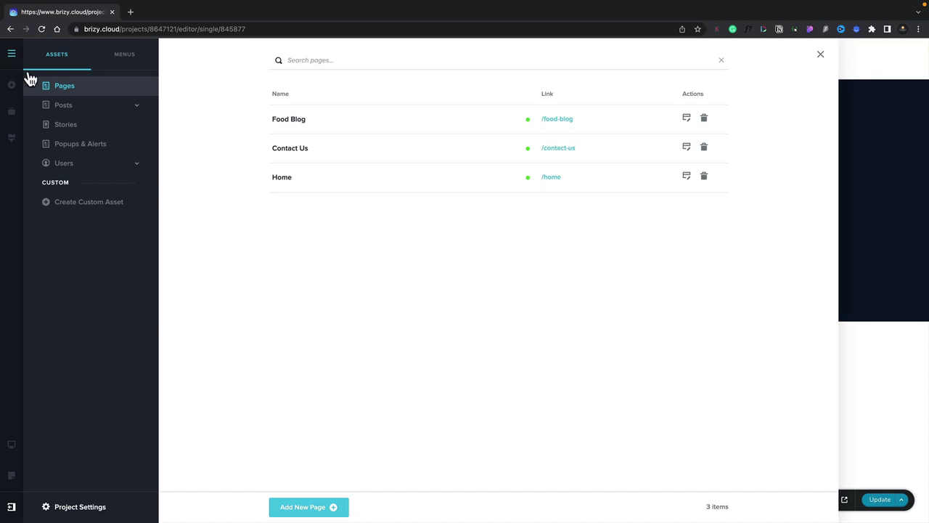
pyautogui.click(65, 107)
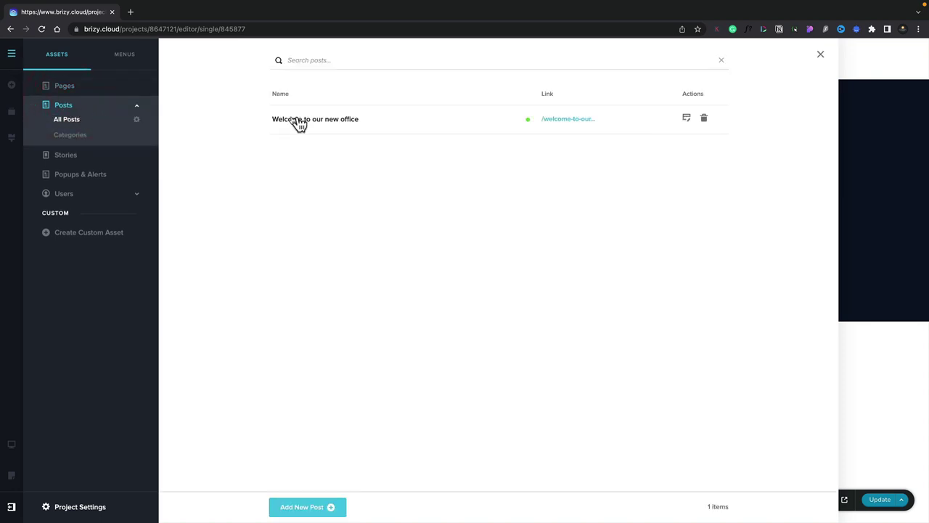
pyautogui.click(311, 121)
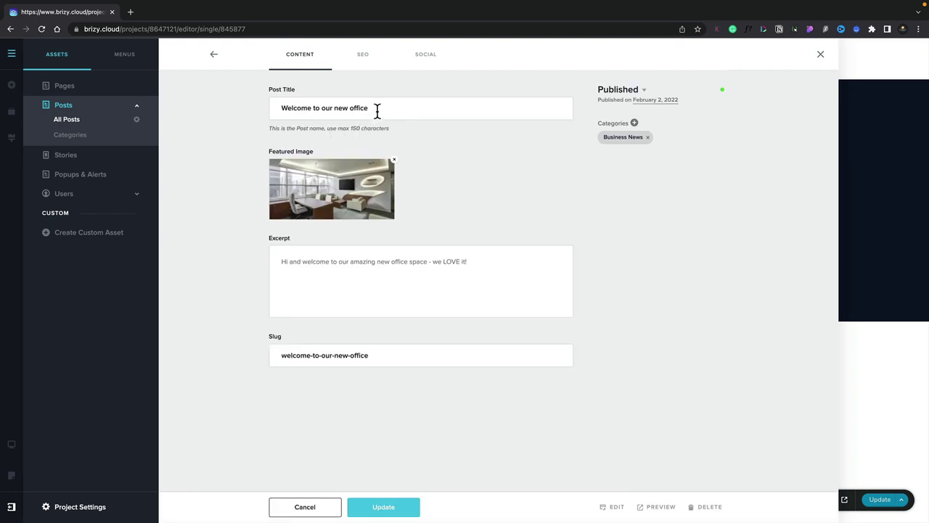
pyautogui.click(377, 109)
pyautogui.write('space')
pyautogui.click(384, 506)
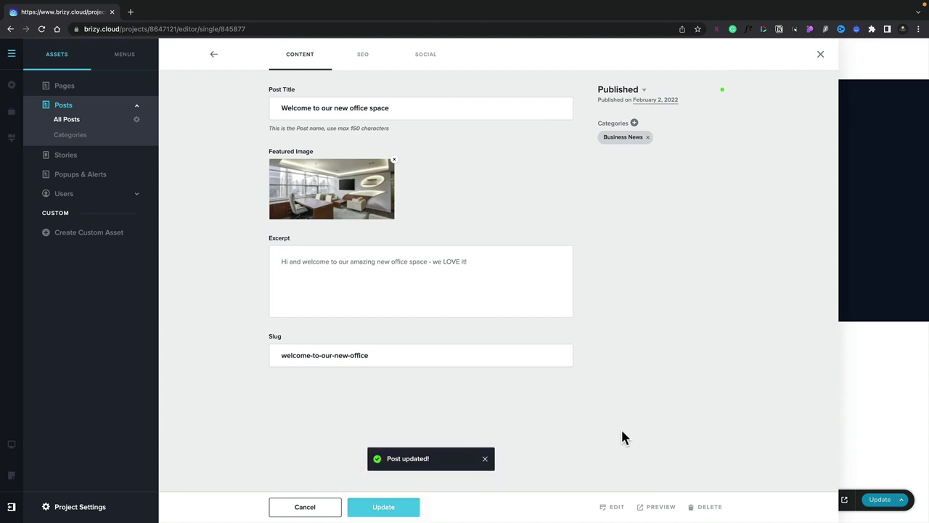
pyautogui.click(615, 508)
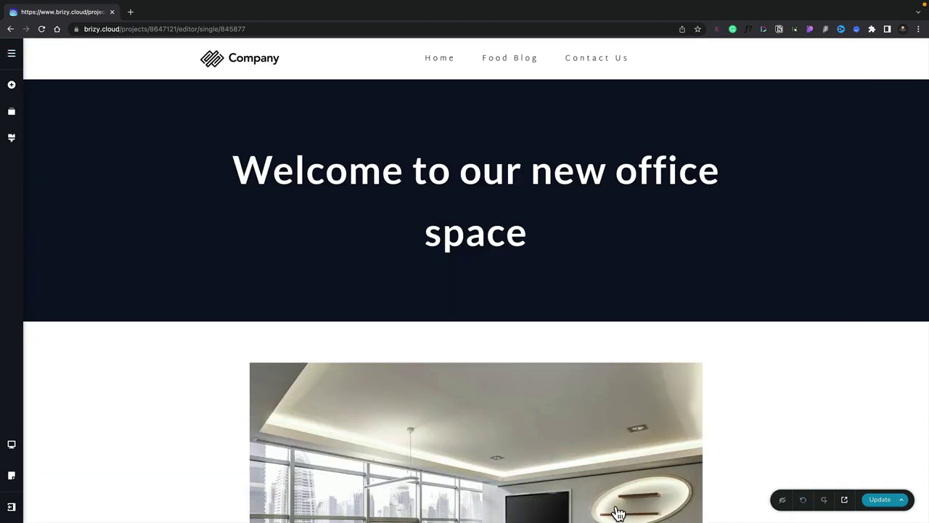
# Set the hero title's font size to 70 and line height to 1.0.
pyautogui.click(472, 233)
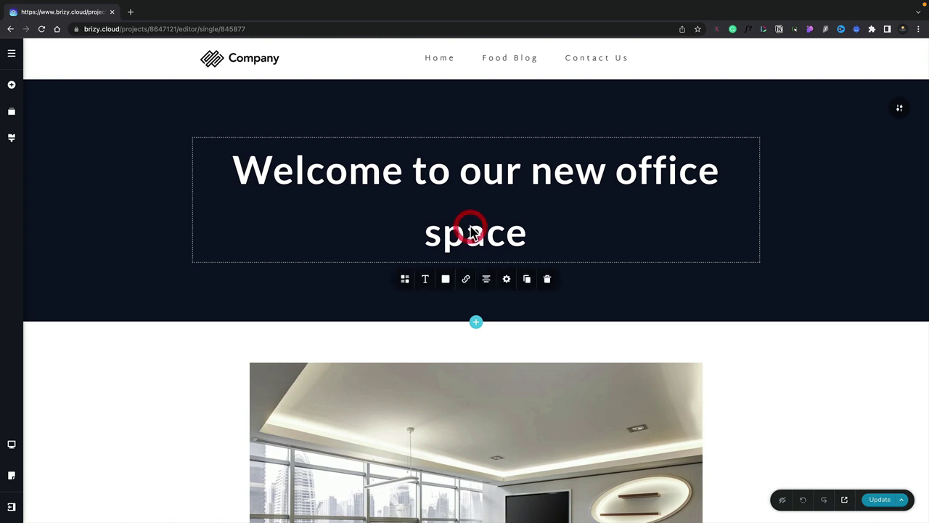
pyautogui.click(426, 282)
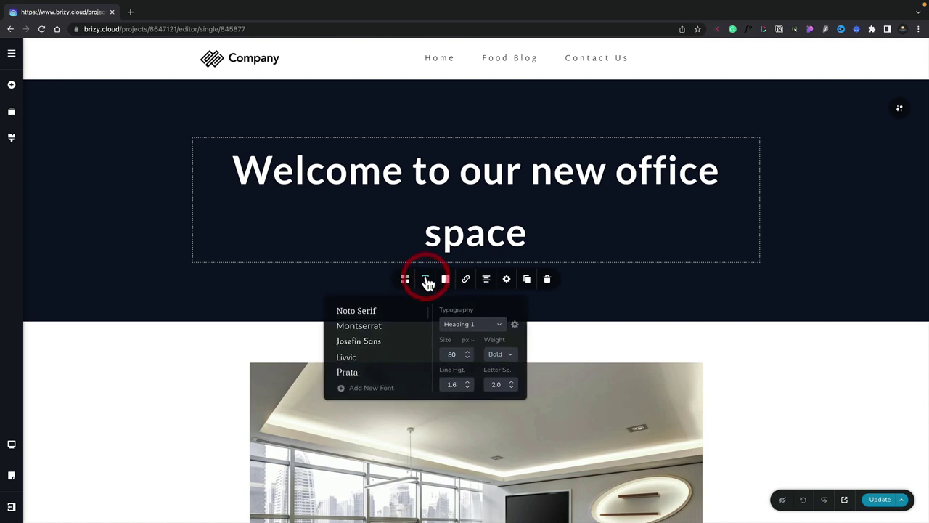
pyautogui.click(469, 360)
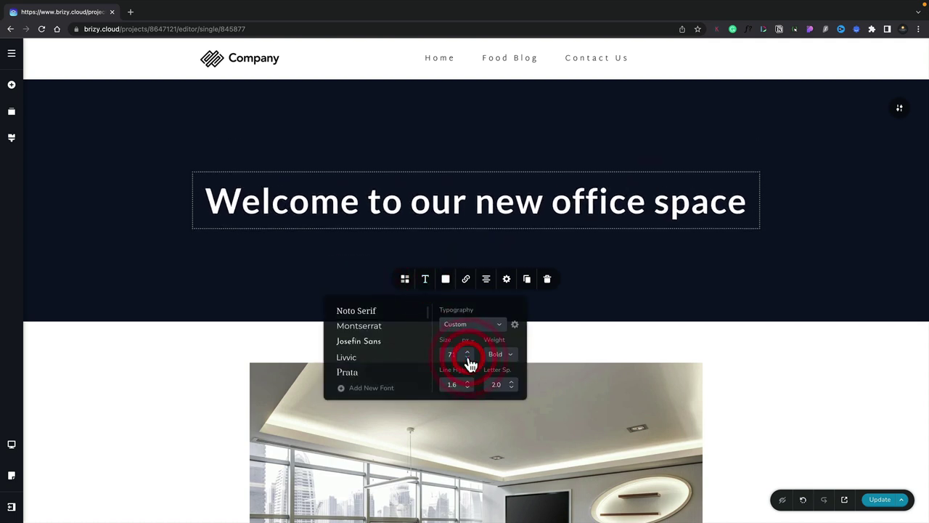
pyautogui.click(470, 363)
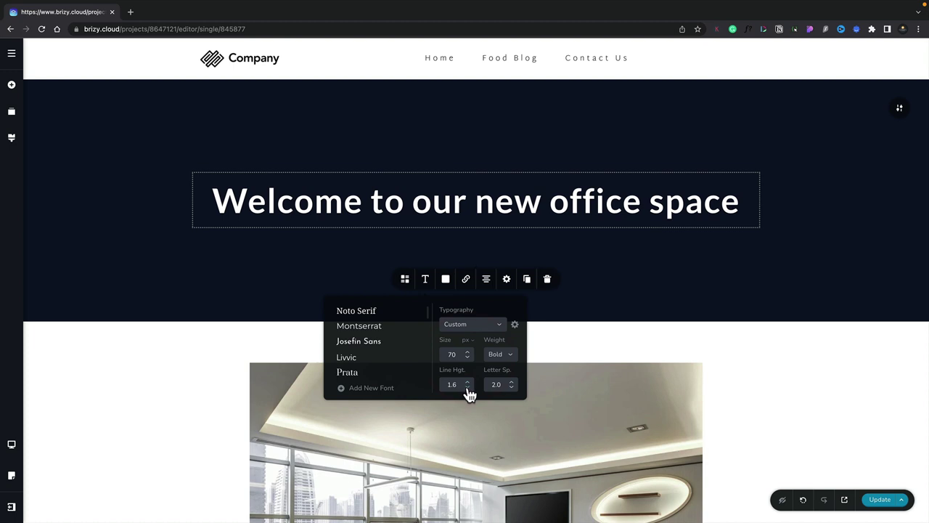
pyautogui.click(469, 389)
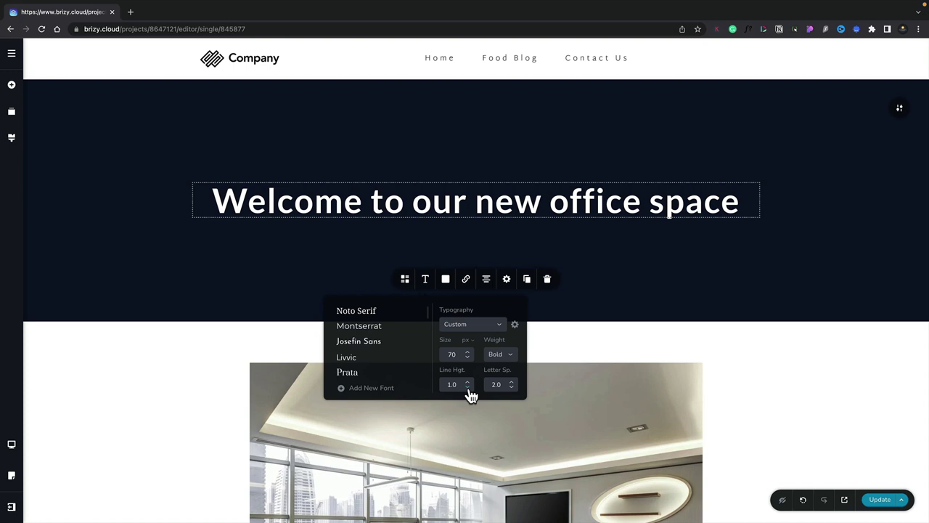
# Add a text block directly beneath the hero title.
pyautogui.click(138, 309)
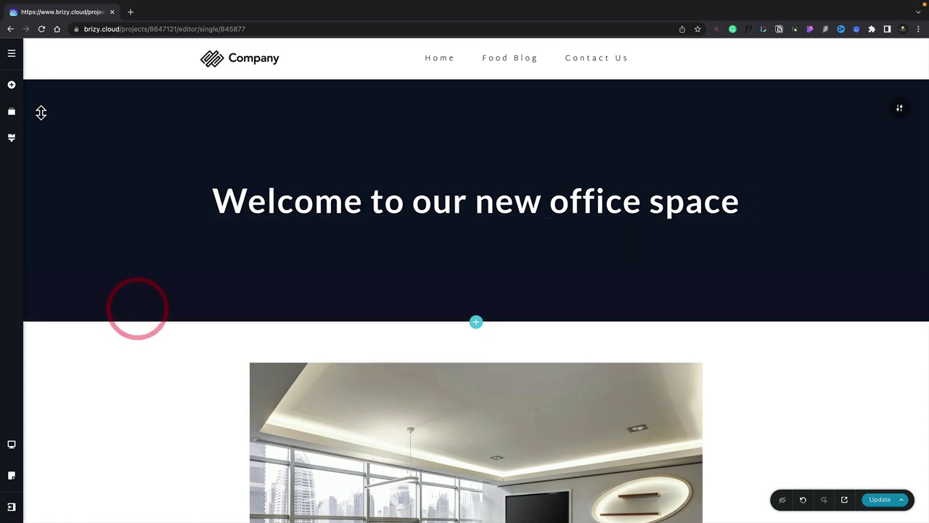
pyautogui.click(11, 86)
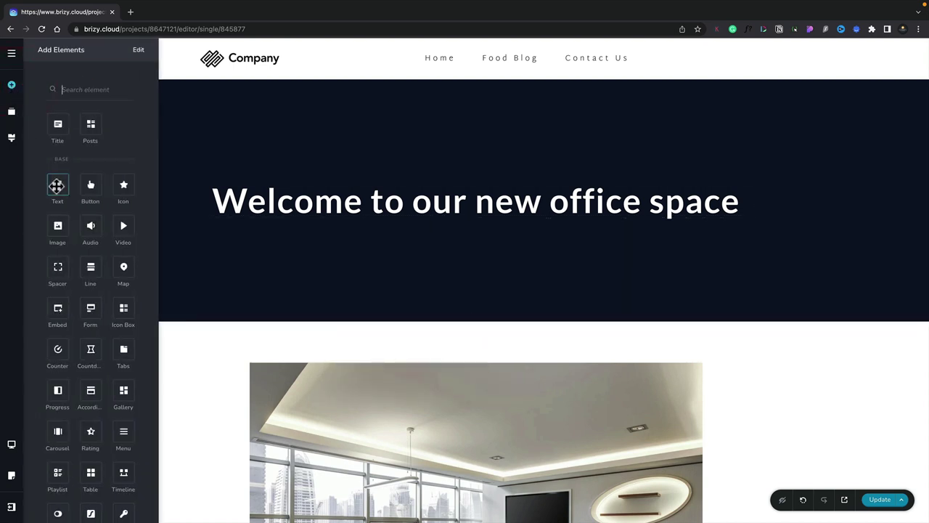
pyautogui.moveTo(57, 186); pyautogui.dragTo(471, 226)
# Make the paragraph white and centred, then delete its placeholder text.
pyautogui.click(471, 226)
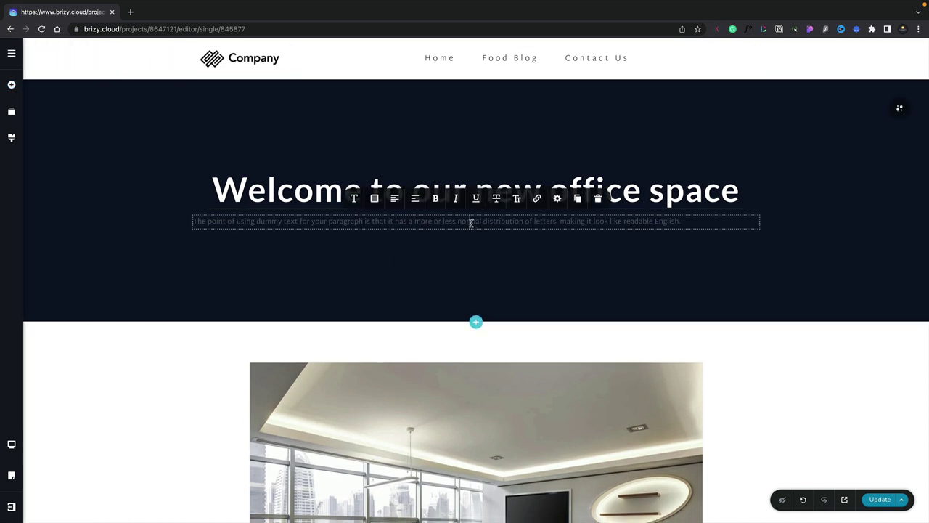
pyautogui.click(375, 199)
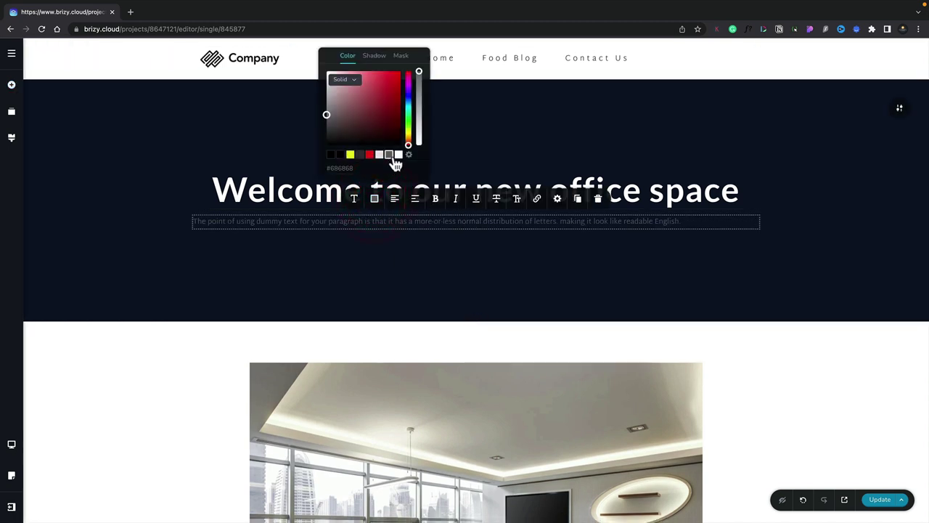
pyautogui.click(398, 155)
pyautogui.click(392, 203)
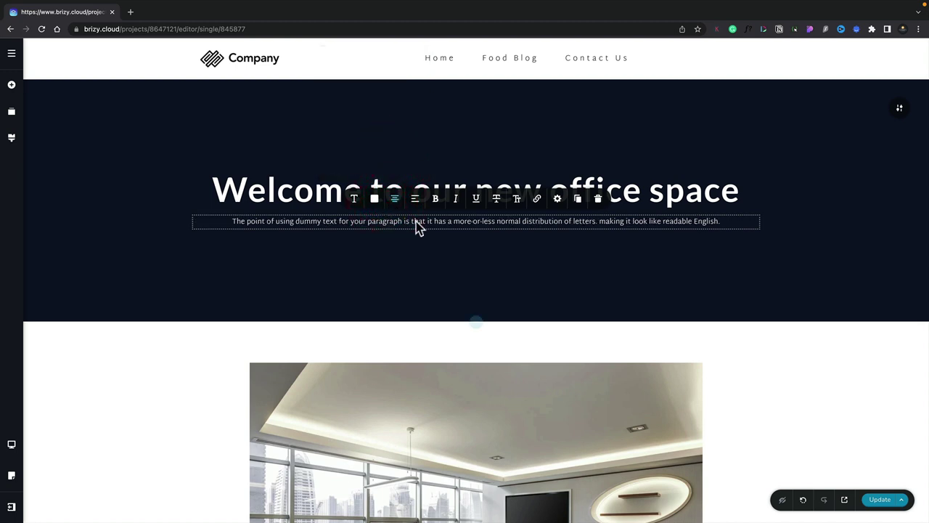
pyautogui.tripleClick(436, 224)
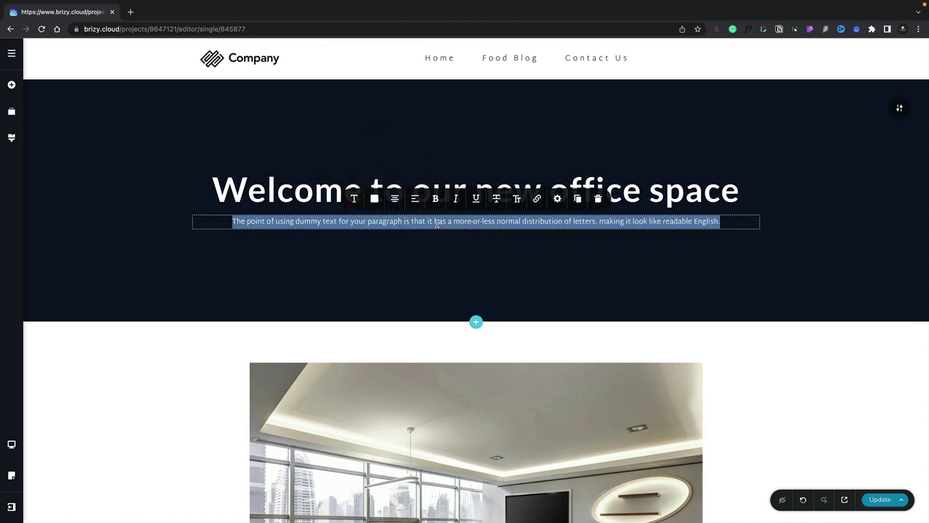
pyautogui.press('BackSpace')
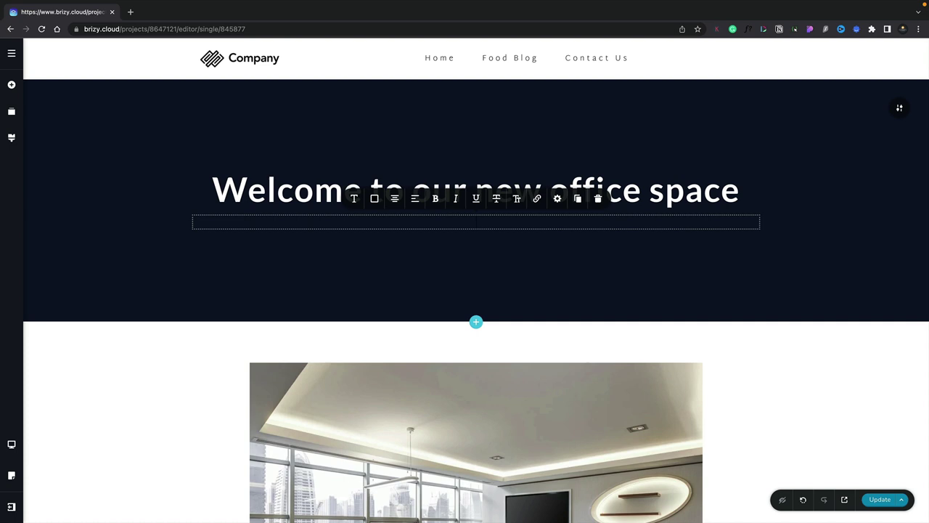
# Insert the dynamic Excerpt field with # and colour it white.
pyautogui.write('#')
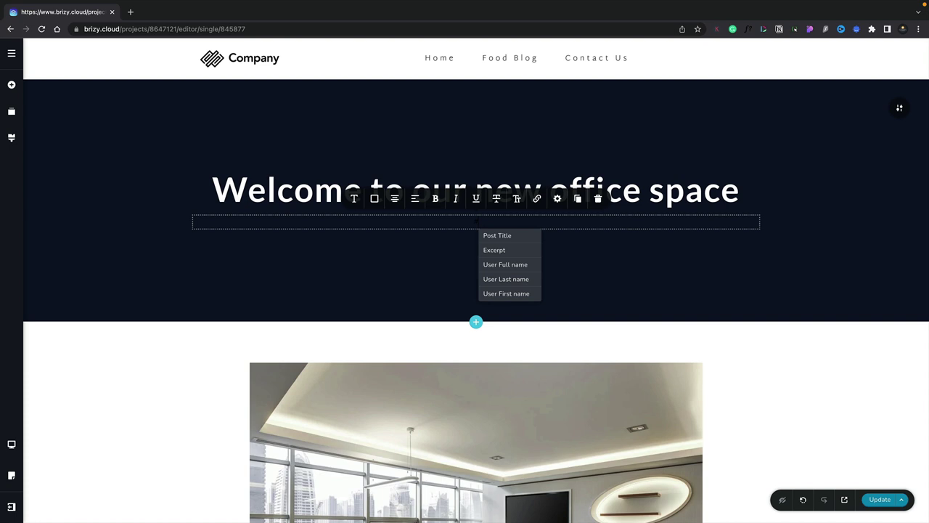
pyautogui.click(493, 253)
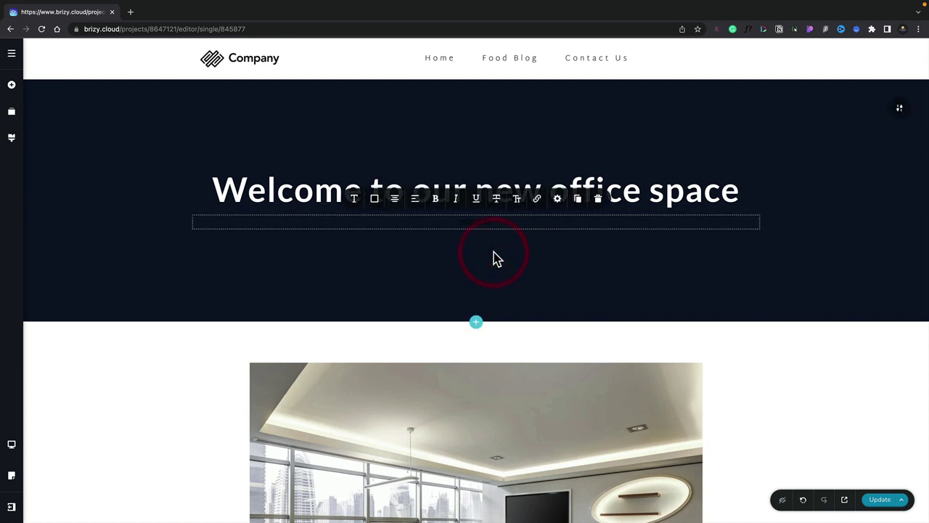
pyautogui.click(375, 200)
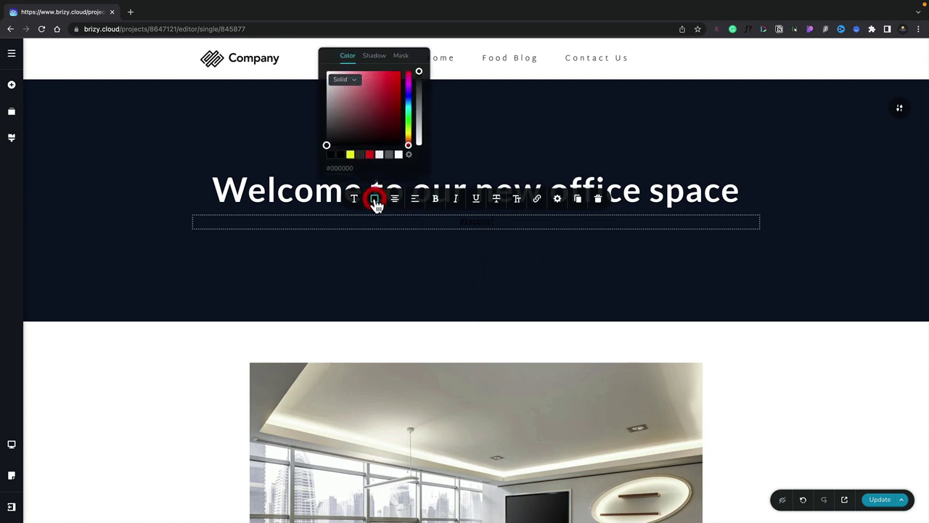
pyautogui.click(399, 155)
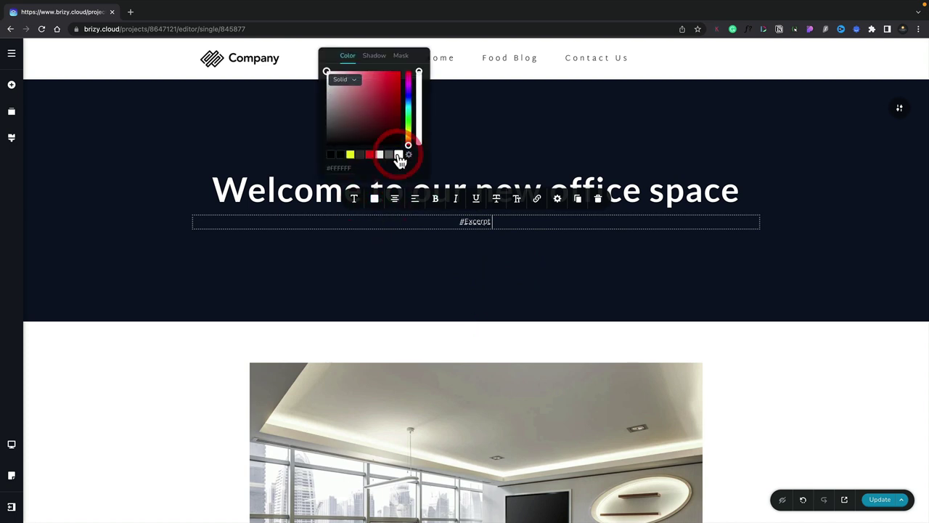
pyautogui.click(493, 246)
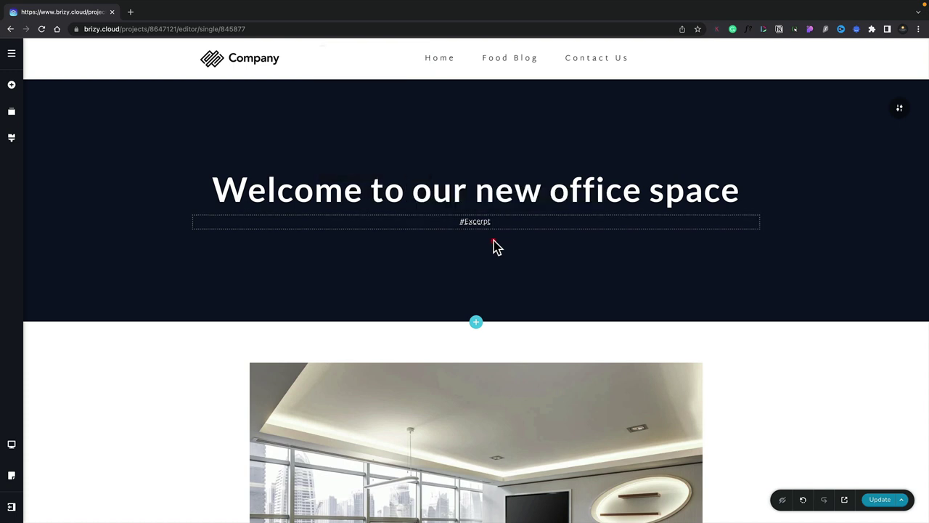
# Publish the template, check the live post preview, then close the preview.
pyautogui.click(879, 508)
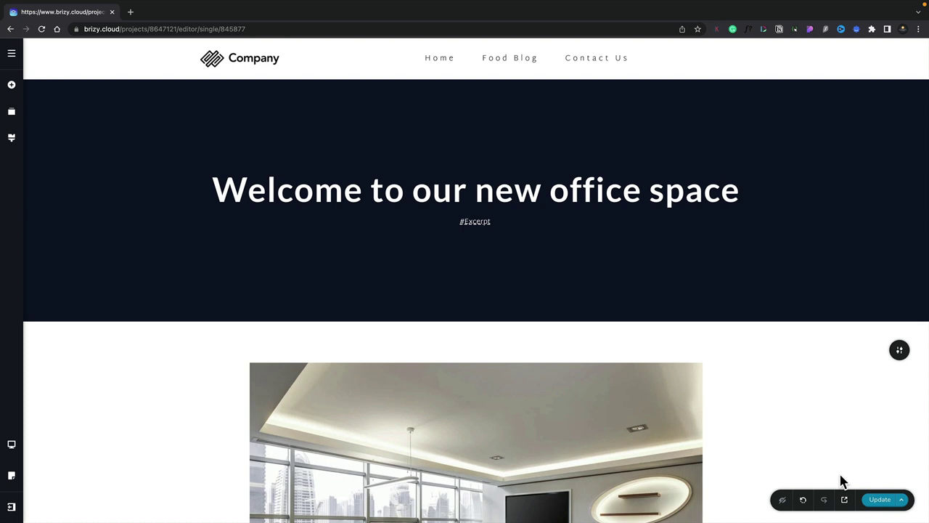
pyautogui.click(844, 499)
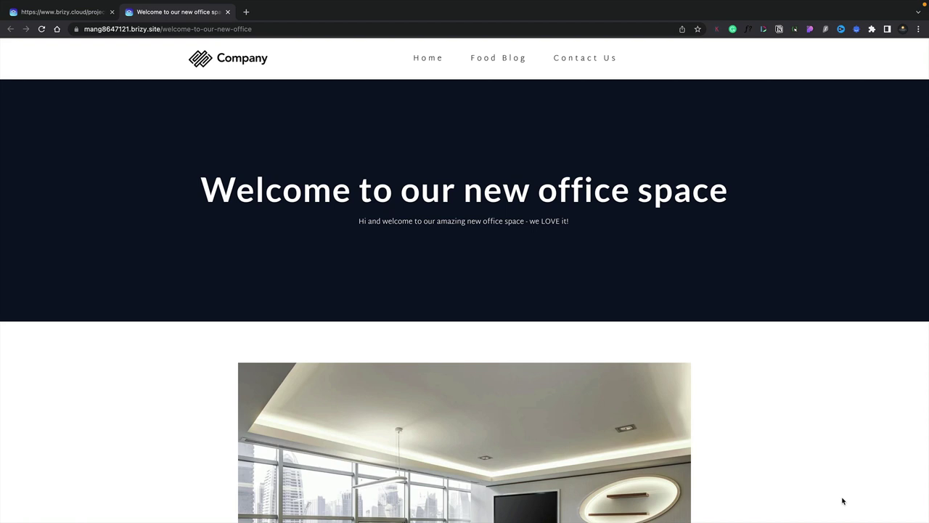
pyautogui.press('super+w')
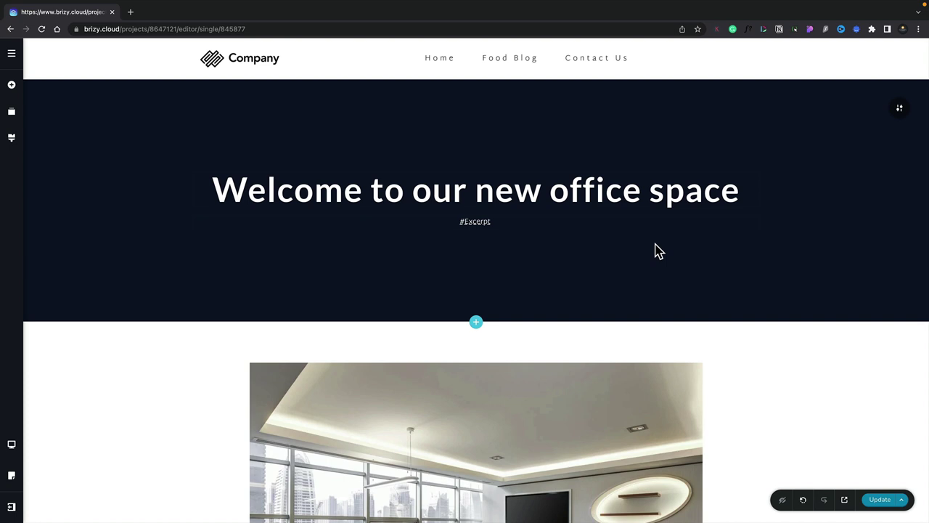
# Set the hero background to the post's Featured Image with Animated parallax.
pyautogui.click(900, 115)
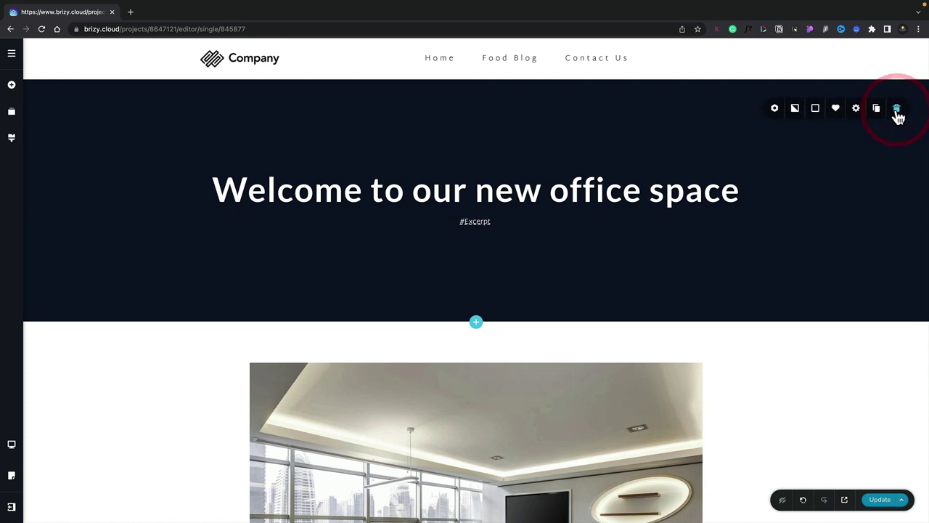
pyautogui.click(798, 115)
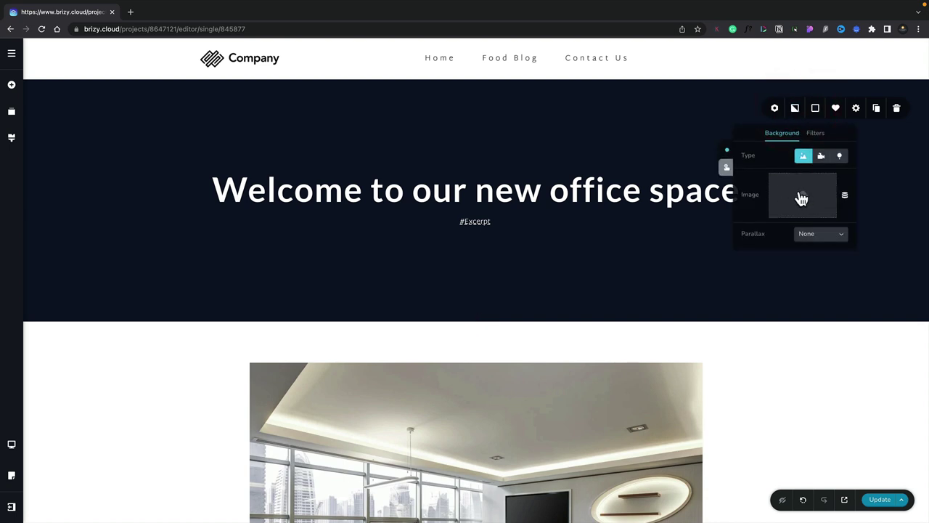
pyautogui.click(845, 197)
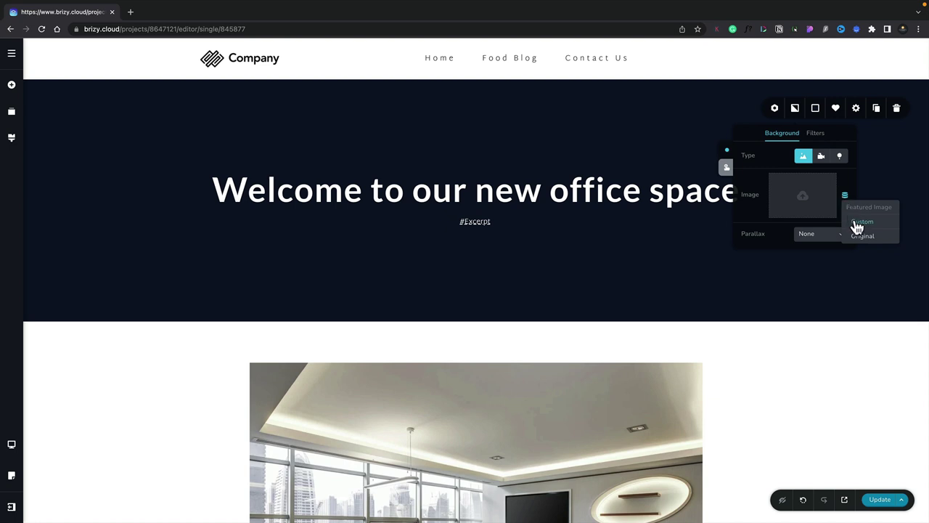
pyautogui.click(857, 226)
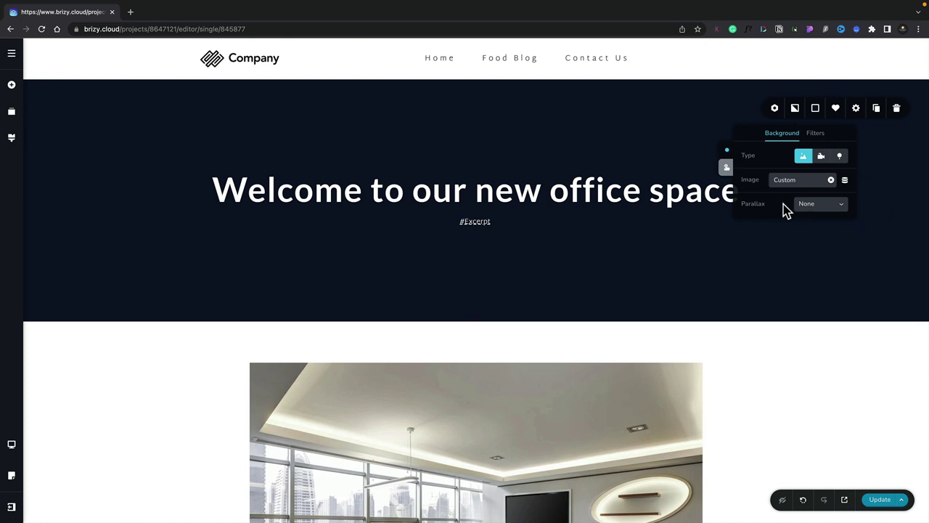
pyautogui.click(806, 207)
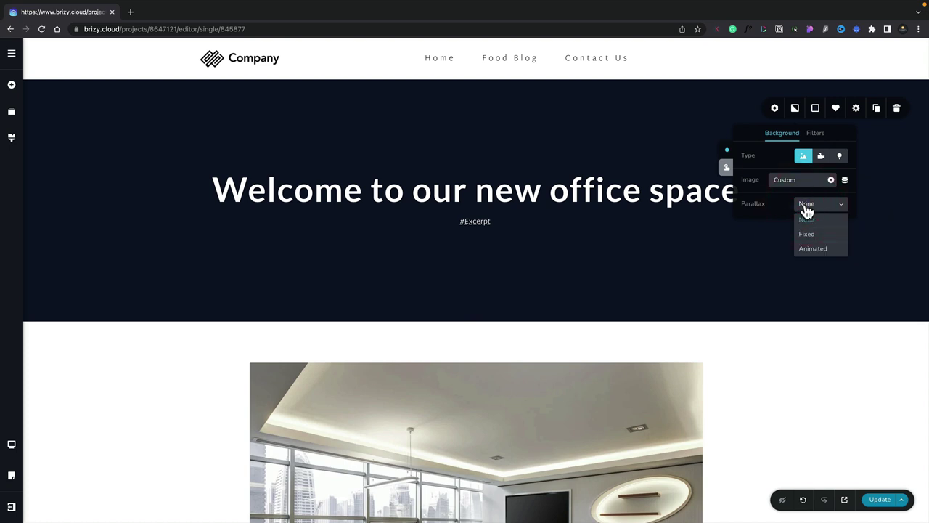
pyautogui.click(810, 249)
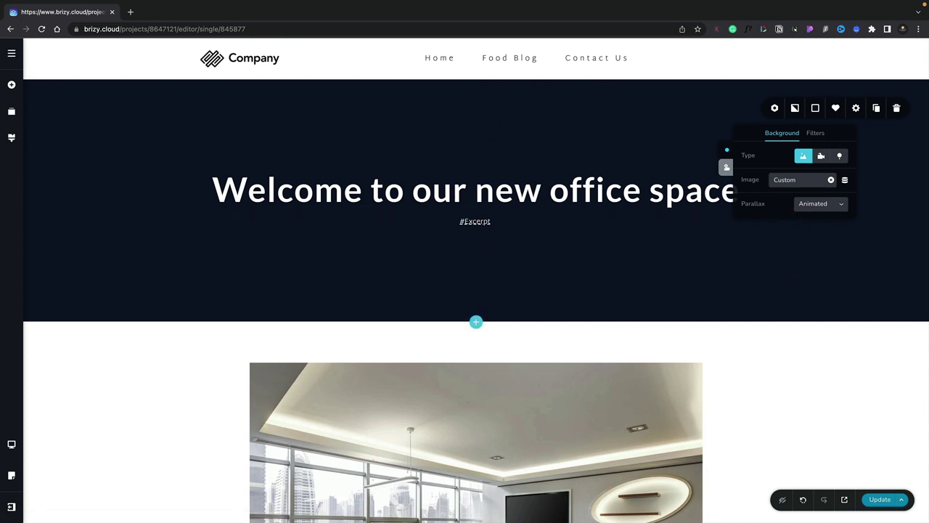
# Lighten the hero overlay to 54% opacity, publish, and preview the live post.
pyautogui.moveTo(520, 276)
pyautogui.click(815, 109)
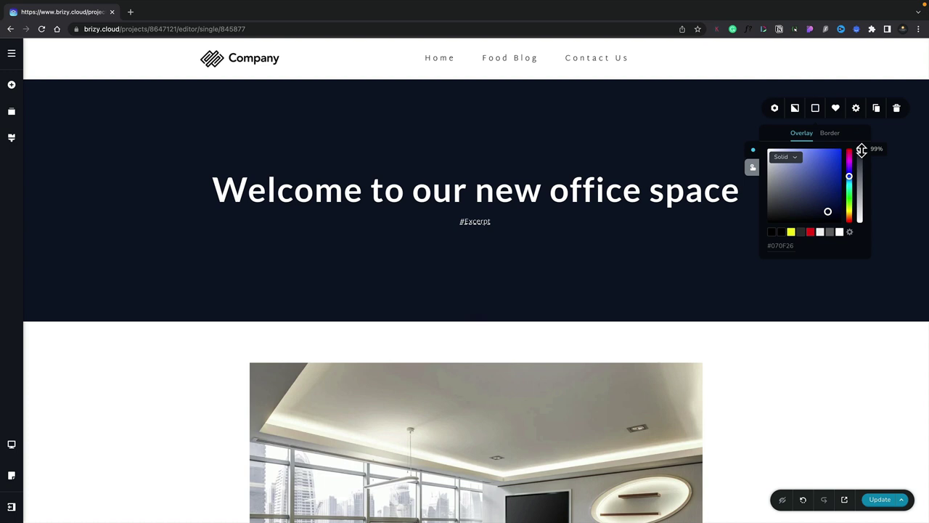
pyautogui.moveTo(862, 149); pyautogui.dragTo(857, 186)
pyautogui.click(813, 428)
pyautogui.click(878, 503)
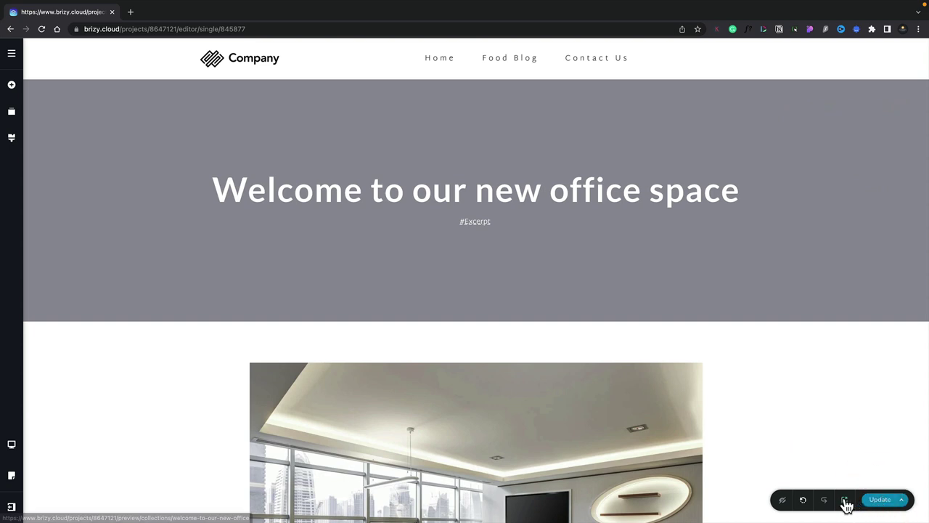
pyautogui.click(845, 501)
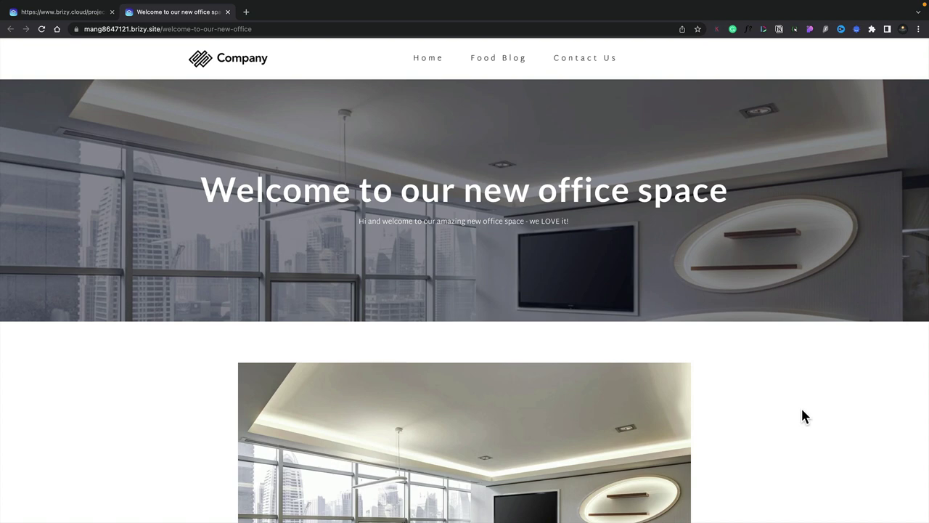
# Scroll through the live post preview, then close it to return to the Pages list.
pyautogui.scroll(-3, 802, 409)
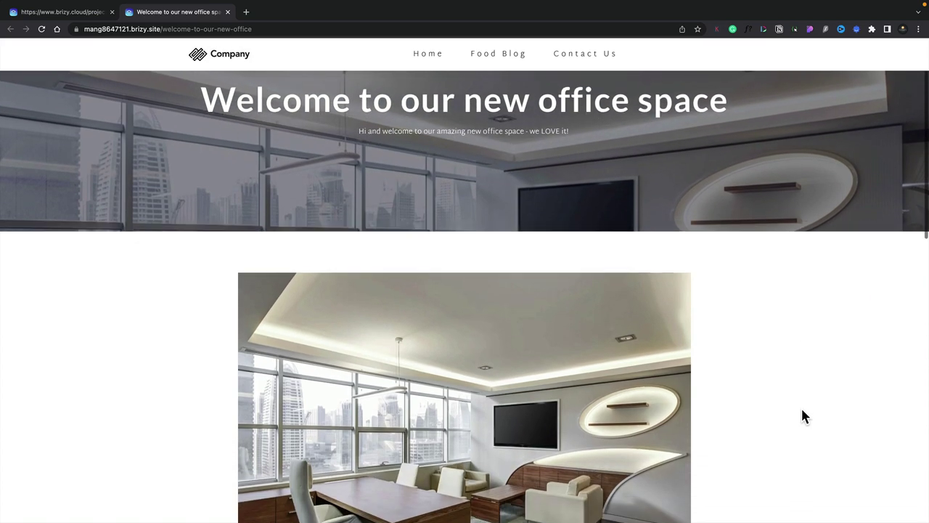
pyautogui.scroll(3, 802, 411)
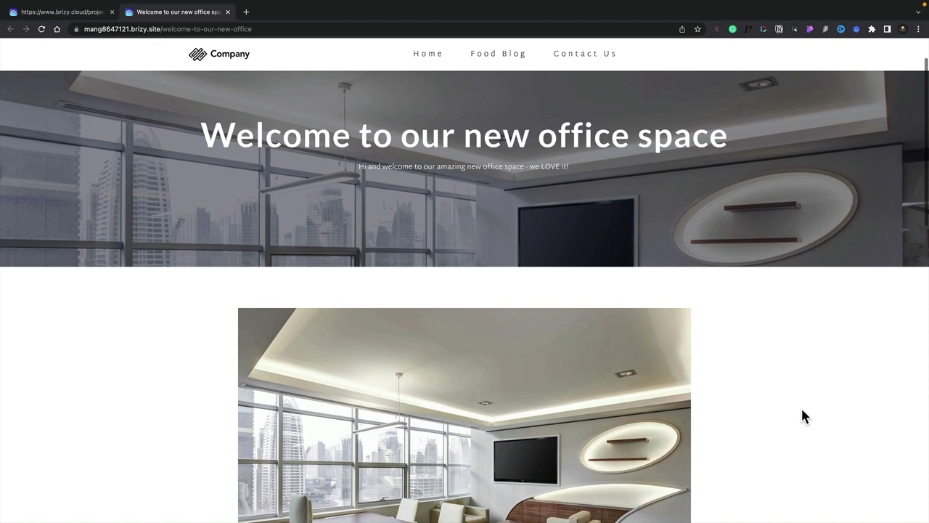
pyautogui.scroll(1, 802, 416)
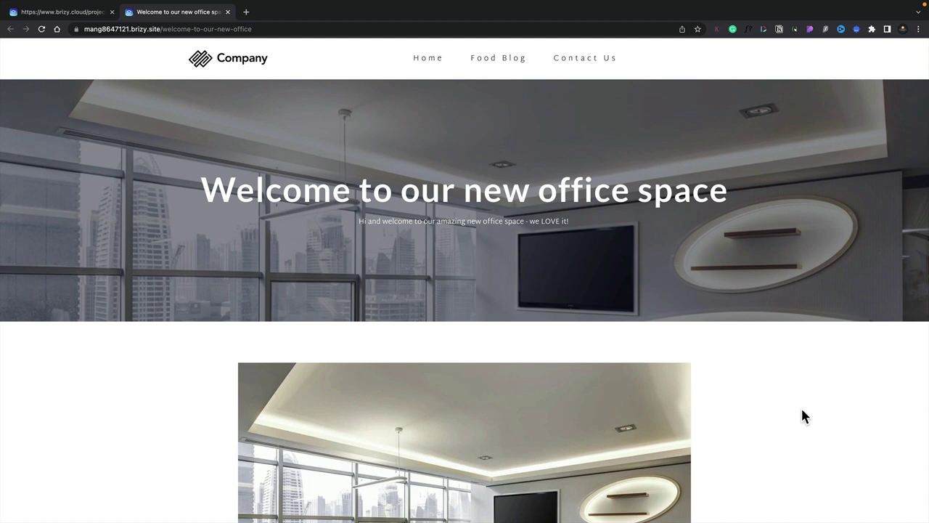
pyautogui.press('super+w')
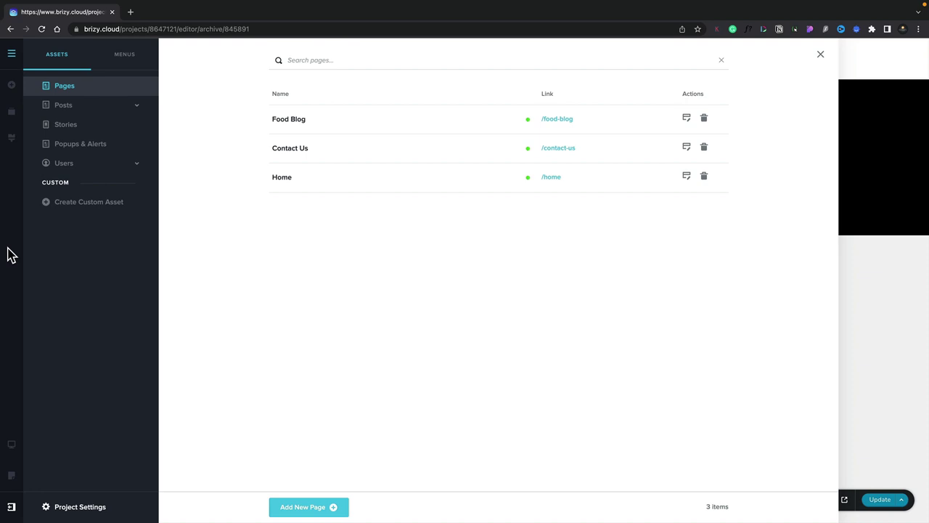
# Open the Business News category archive for editing from Posts > Categories.
pyautogui.click(70, 112)
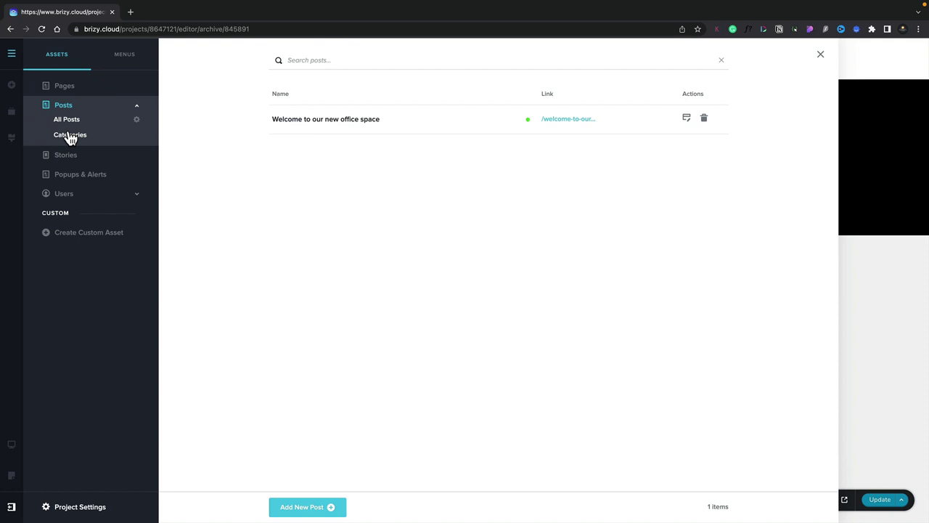
pyautogui.click(70, 135)
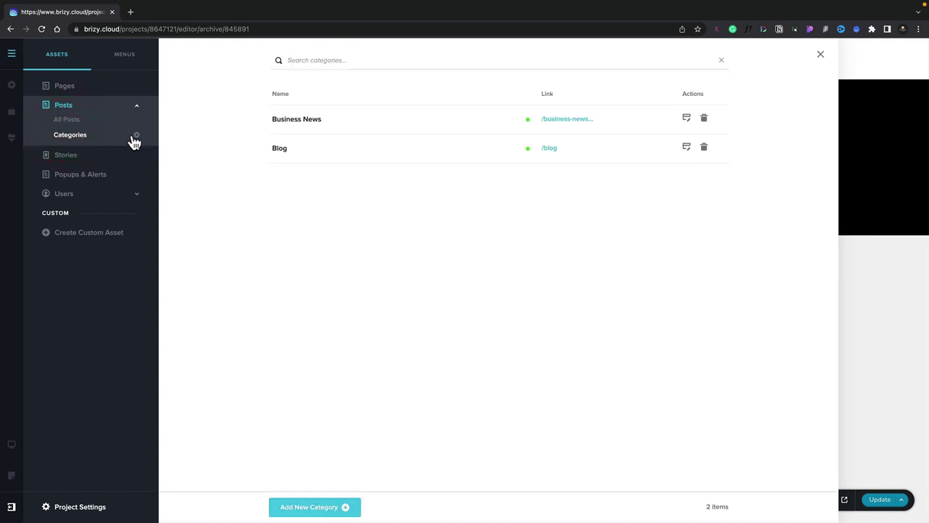
pyautogui.click(686, 119)
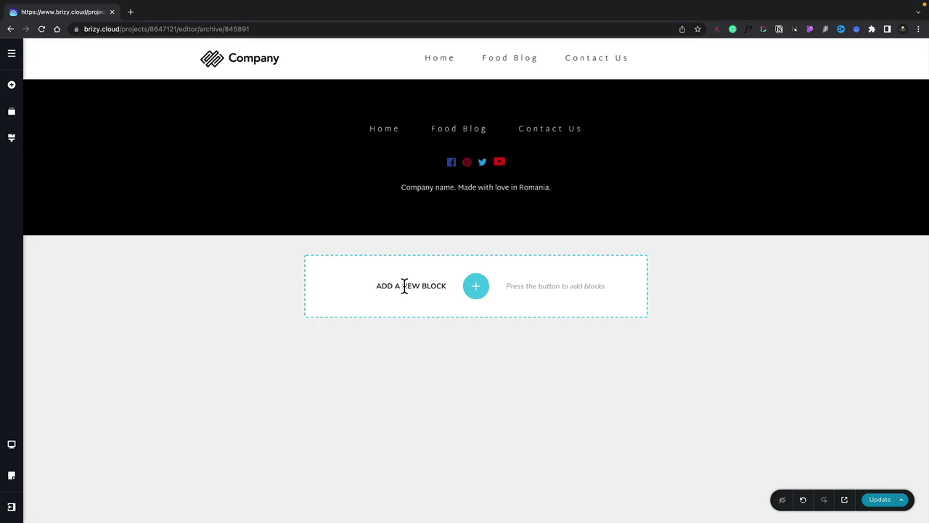
# Add an empty 'Create your own' block and reorder it above the footer.
pyautogui.click(485, 295)
pyautogui.click(307, 180)
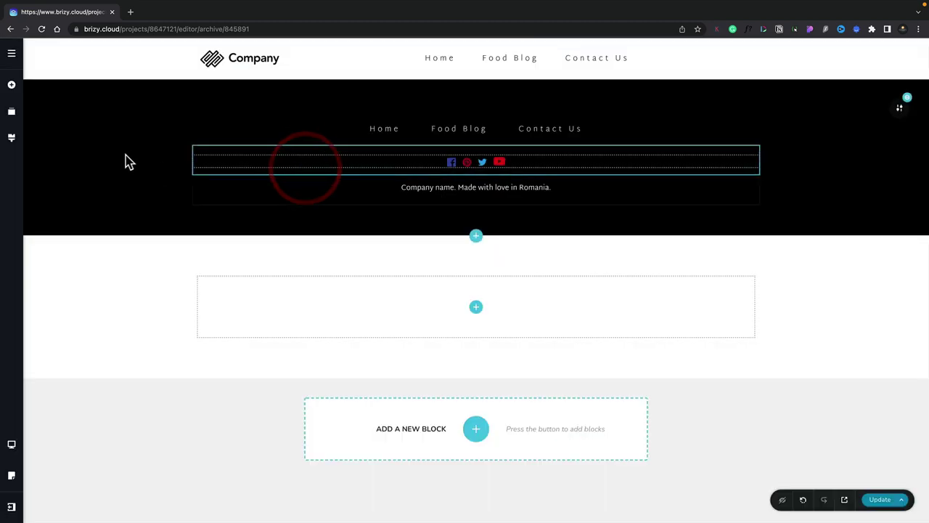
pyautogui.click(12, 114)
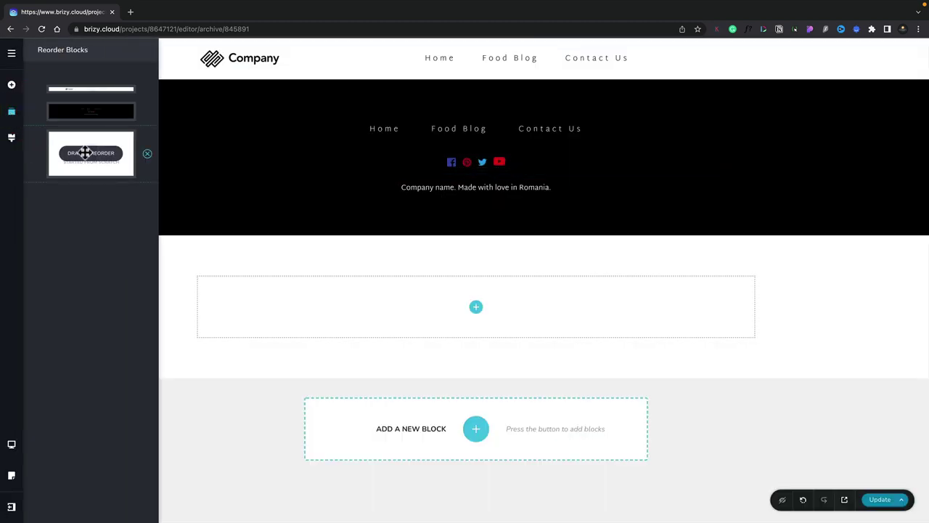
pyautogui.moveTo(84, 124); pyautogui.dragTo(87, 127)
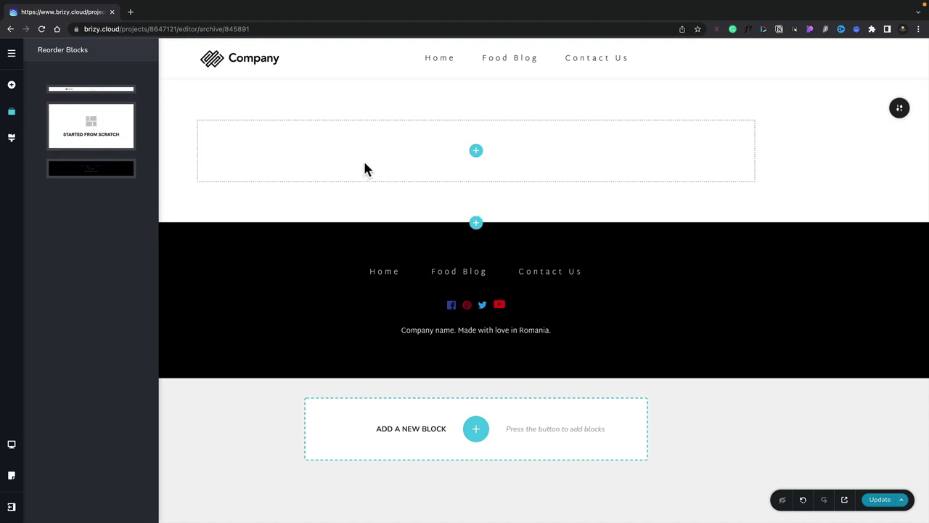
# Place a posts Archive grid in the empty block and select a post card.
pyautogui.click(476, 152)
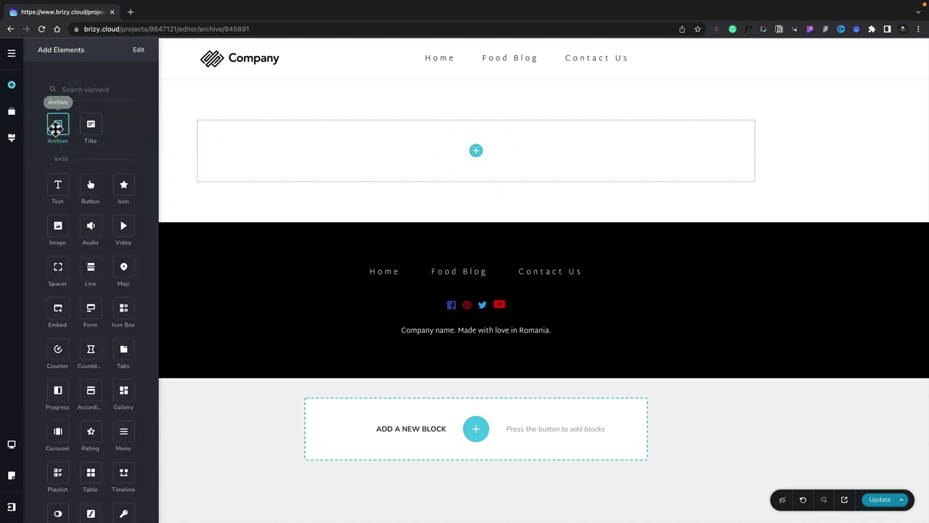
pyautogui.moveTo(56, 125); pyautogui.dragTo(408, 168)
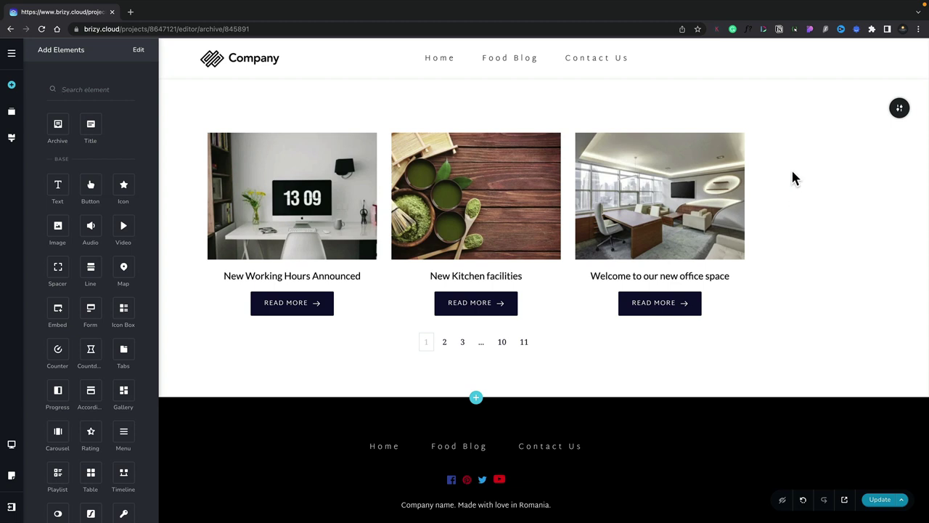
pyautogui.moveTo(734, 149)
pyautogui.click(752, 130)
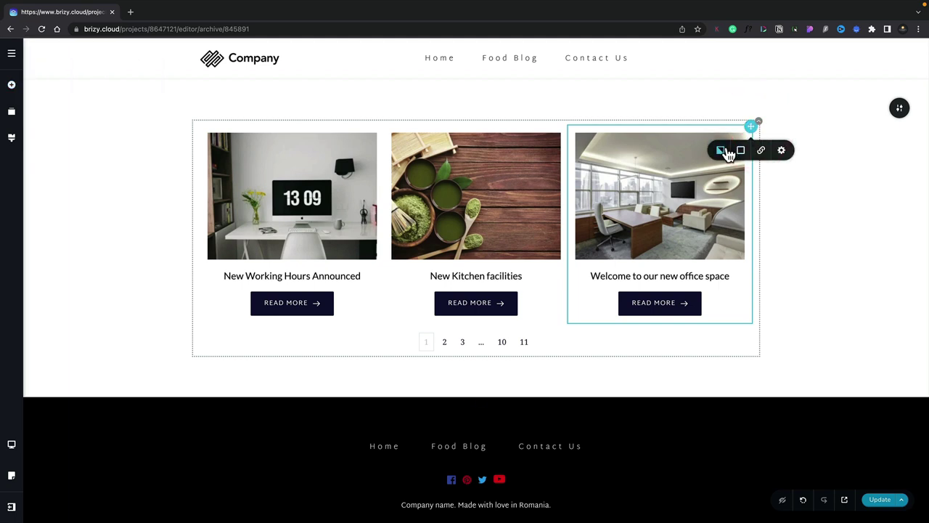
# Give the post cards a 1 px dark navy border at 84% opacity.
pyautogui.click(728, 155)
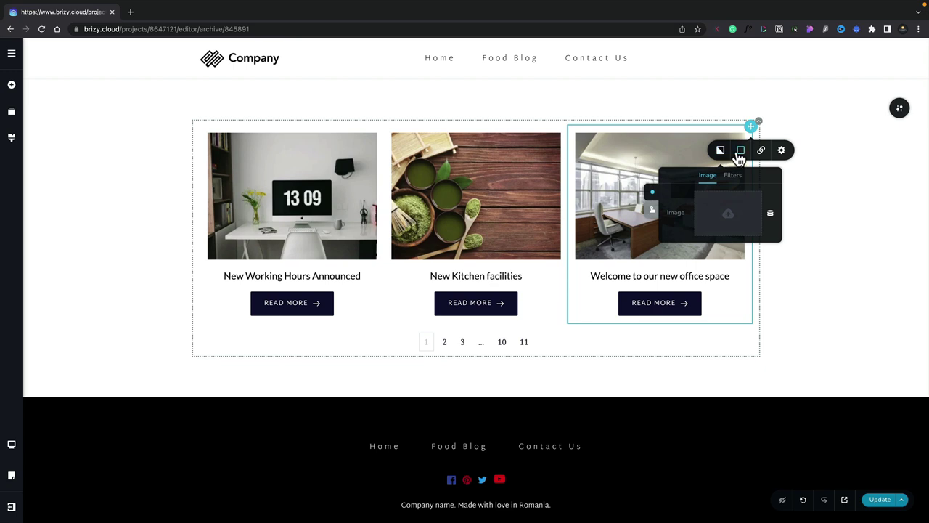
pyautogui.click(740, 152)
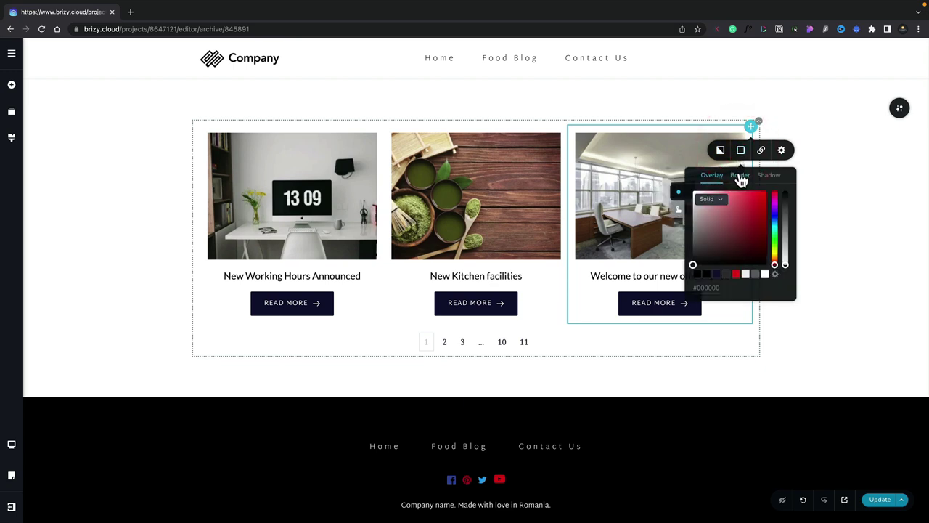
pyautogui.click(741, 176)
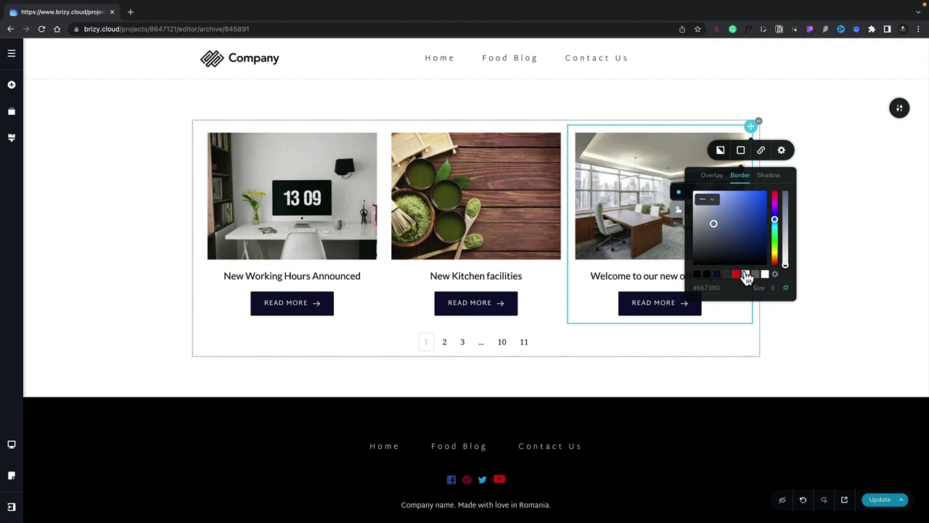
pyautogui.click(716, 274)
pyautogui.moveTo(785, 194); pyautogui.dragTo(785, 251)
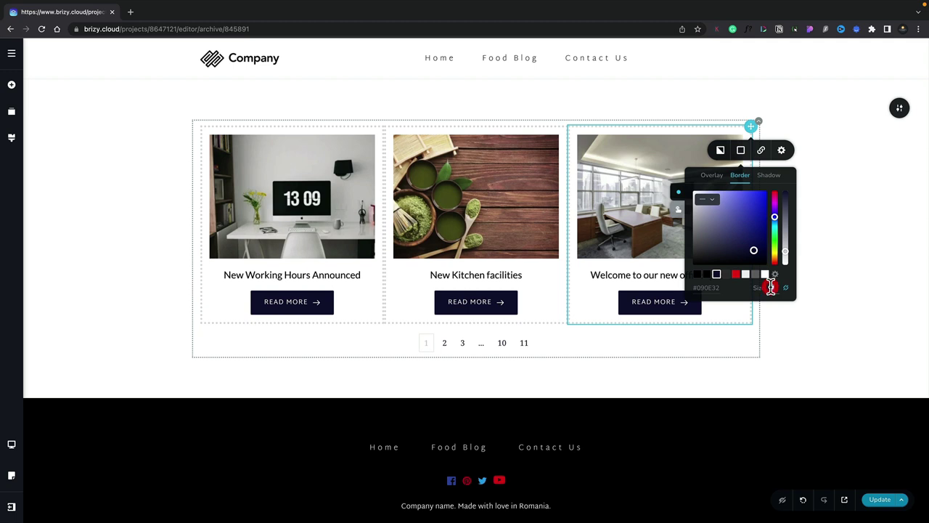
pyautogui.click(771, 287)
pyautogui.write('1')
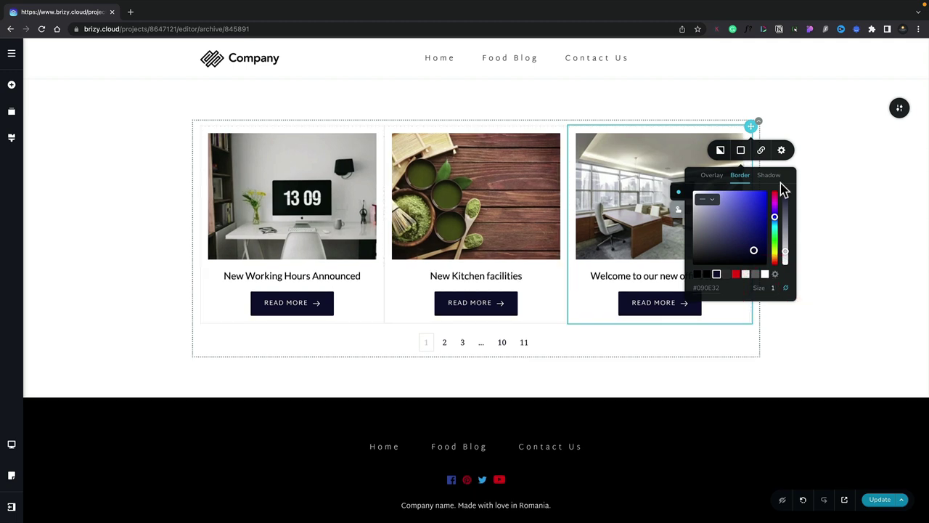
# Add margin spacing between the post cards and save the archive template with Update.
pyautogui.click(781, 150)
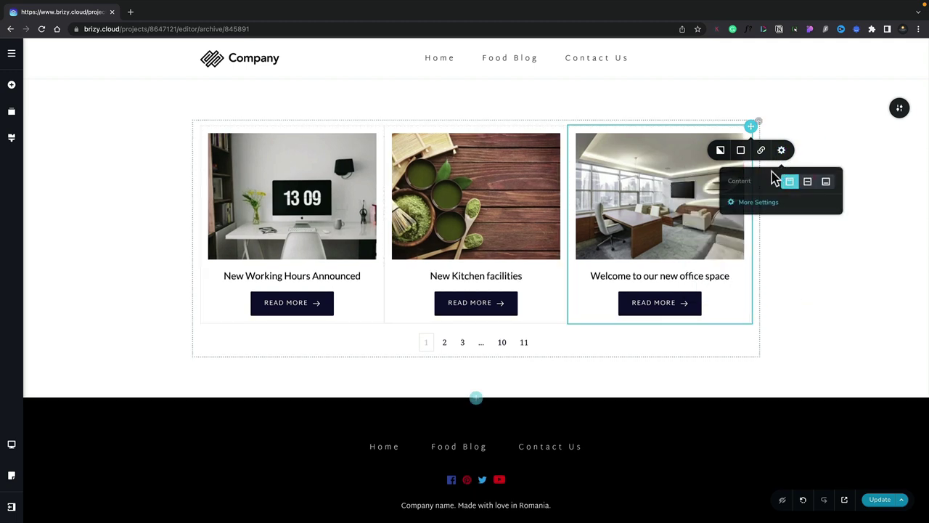
pyautogui.click(759, 202)
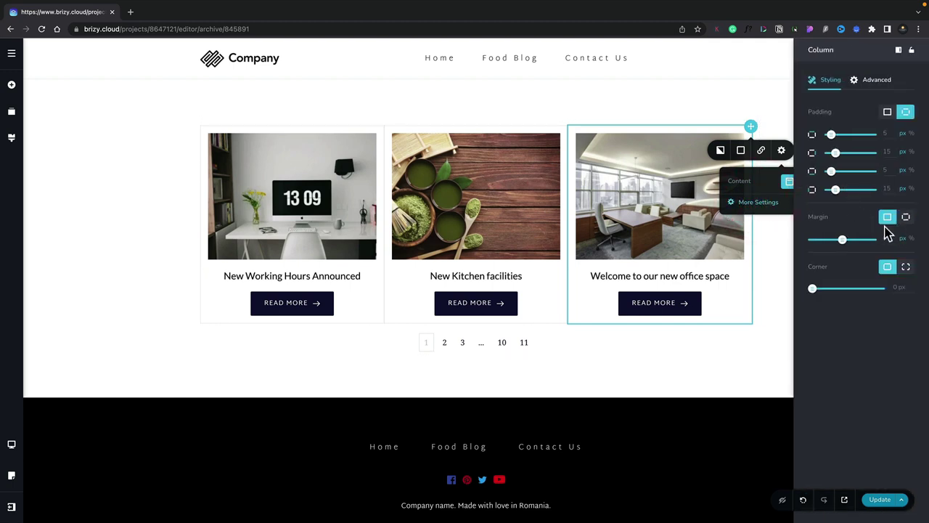
pyautogui.moveTo(842, 240); pyautogui.dragTo(846, 240)
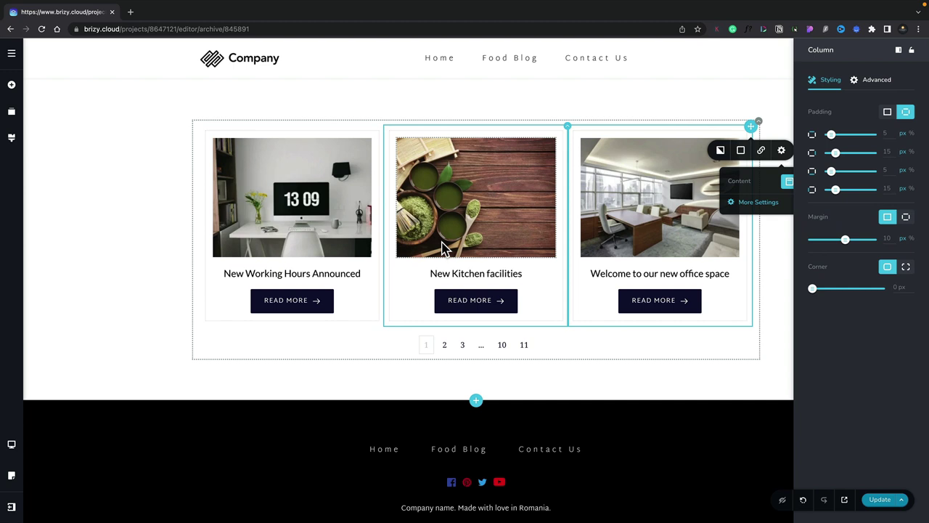
pyautogui.click(879, 501)
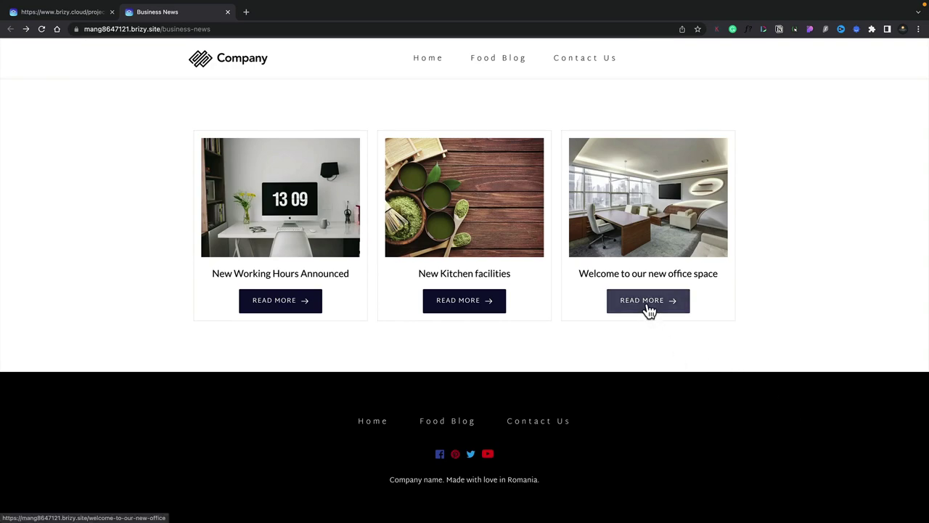
# Open 'Welcome to our new office space' via READ MORE and scroll through the article.
pyautogui.click(649, 309)
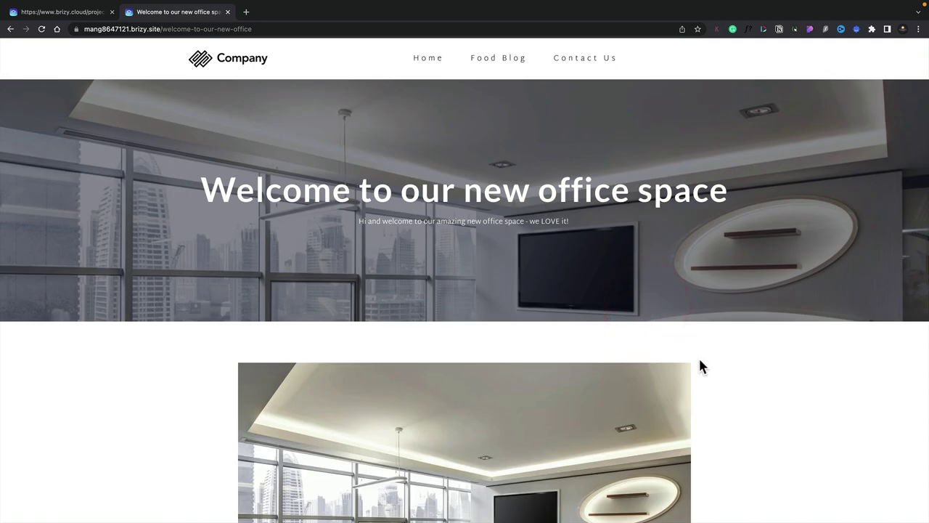
pyautogui.scroll(-2, 758, 452)
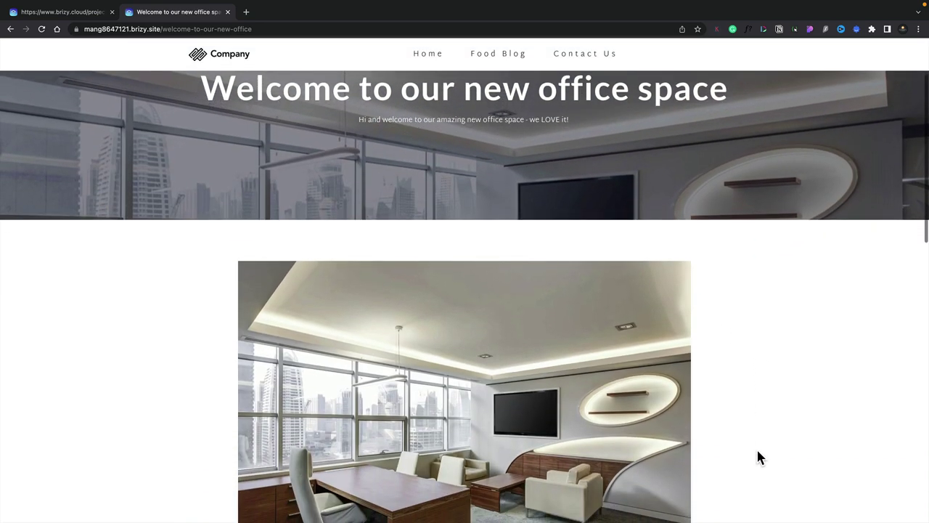
pyautogui.scroll(-1, 757, 450)
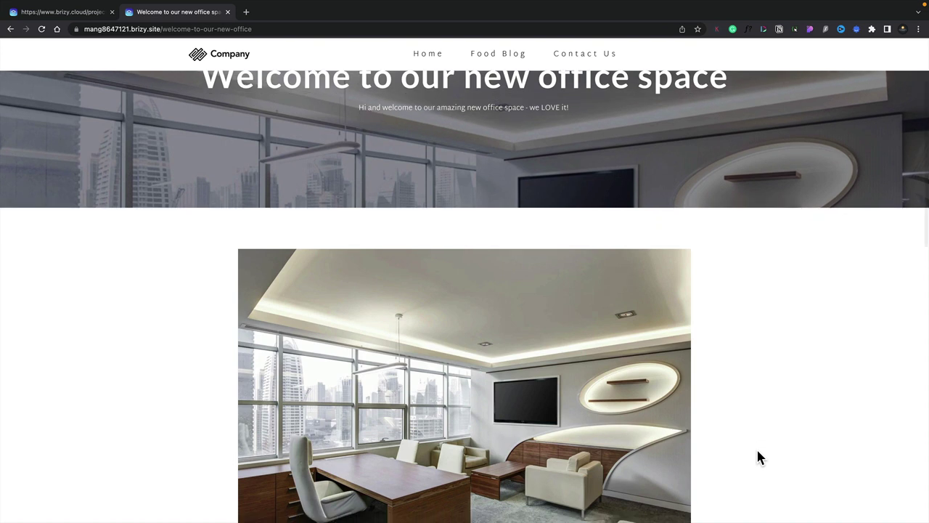
pyautogui.scroll(-1, 757, 450)
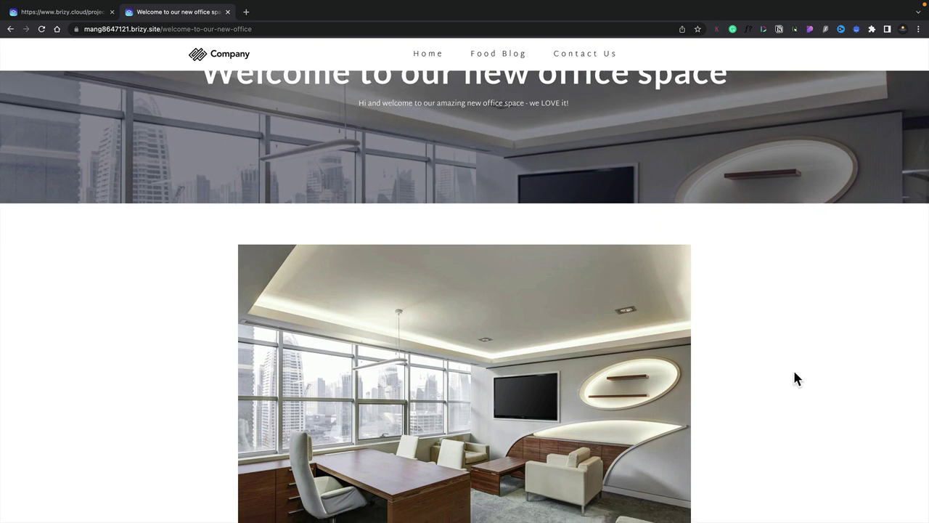